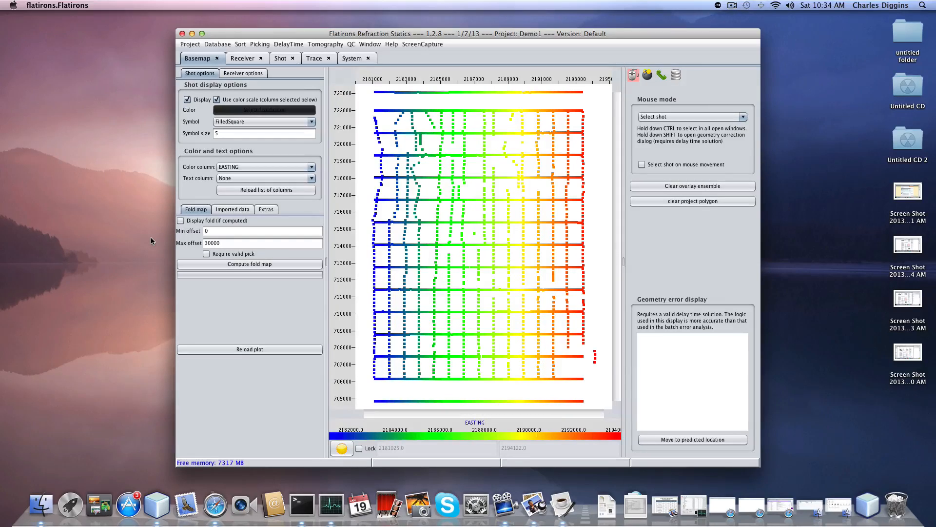
# - Select several shots across the basemap to examine which receivers were live for each one
pyautogui.click(398, 161)
pyautogui.click(513, 159)
pyautogui.click(547, 239)
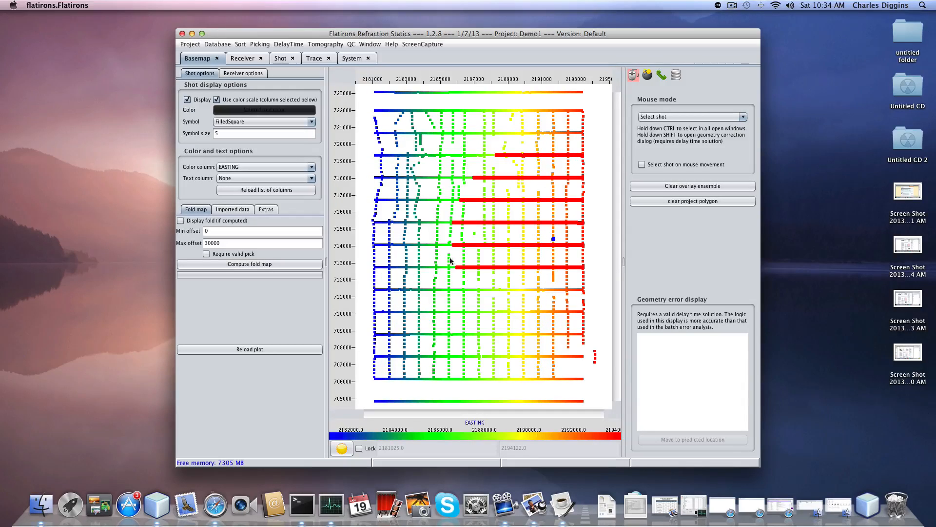
pyautogui.click(435, 260)
pyautogui.click(458, 342)
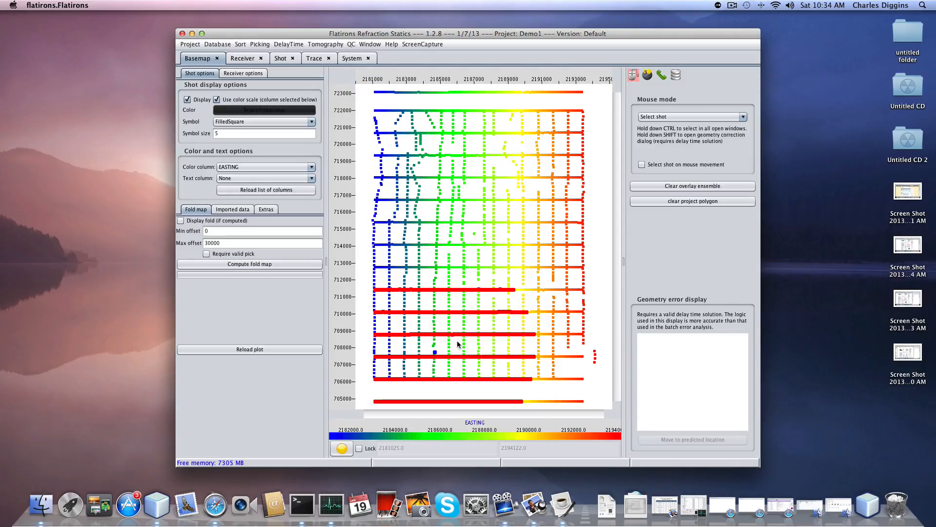
pyautogui.click(548, 365)
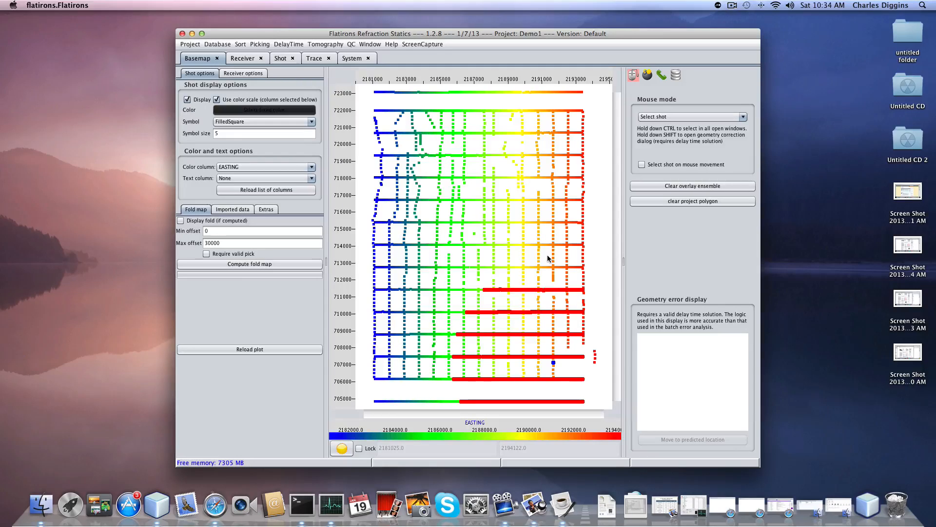
# - Color the shots on the basemap by the ELEVATION column
pyautogui.click(311, 168)
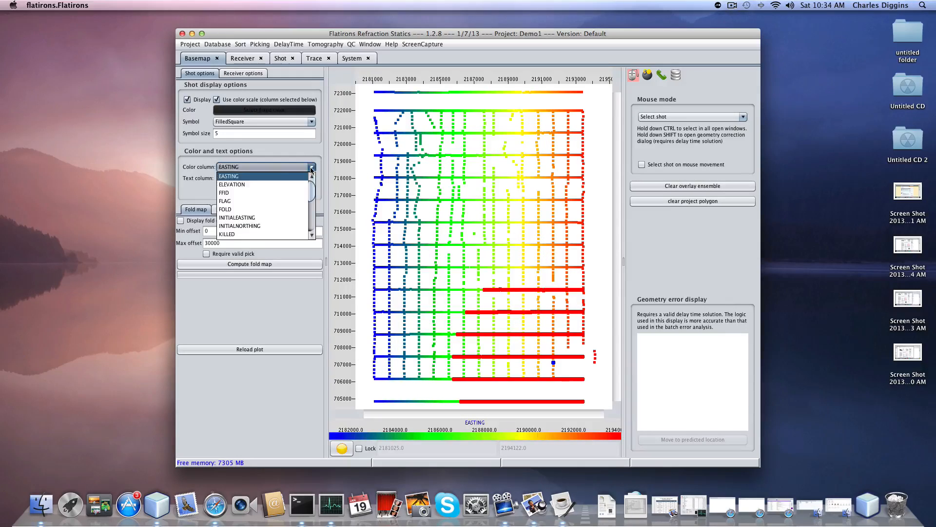
pyautogui.click(256, 185)
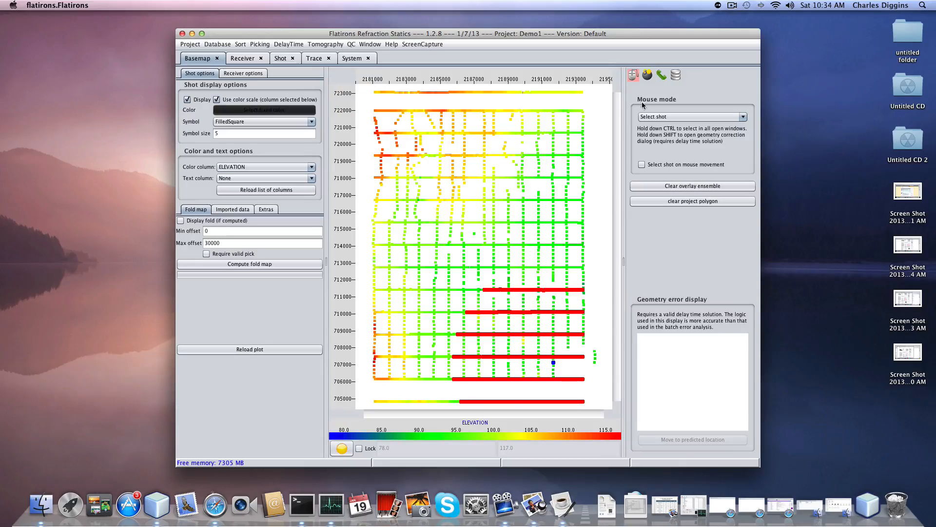
# - Examine the shot attribute values, the receiver attribute values and the database information view beside the basemap
pyautogui.click(647, 77)
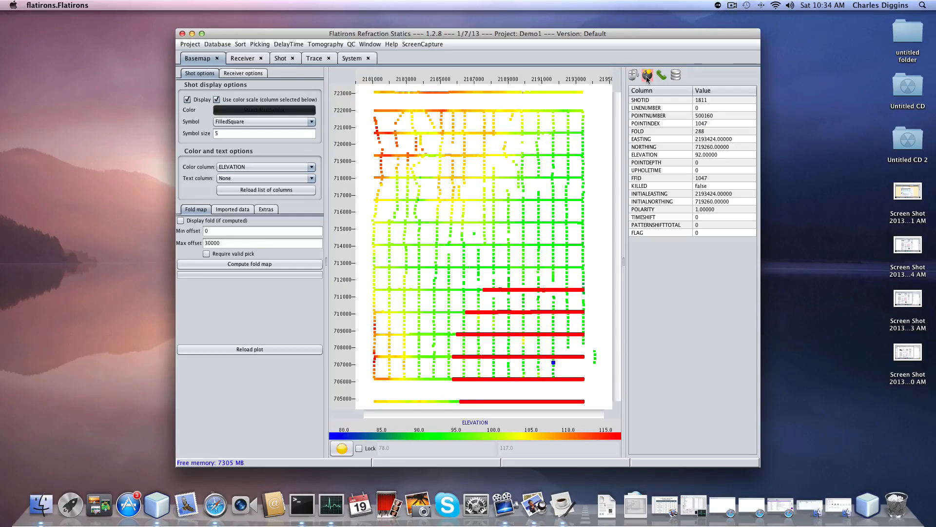
pyautogui.click(584, 148)
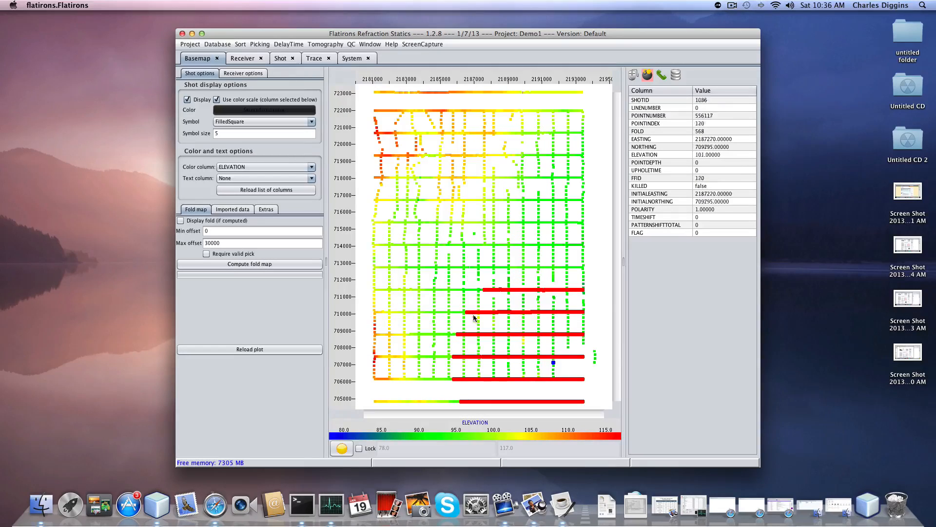
pyautogui.click(660, 77)
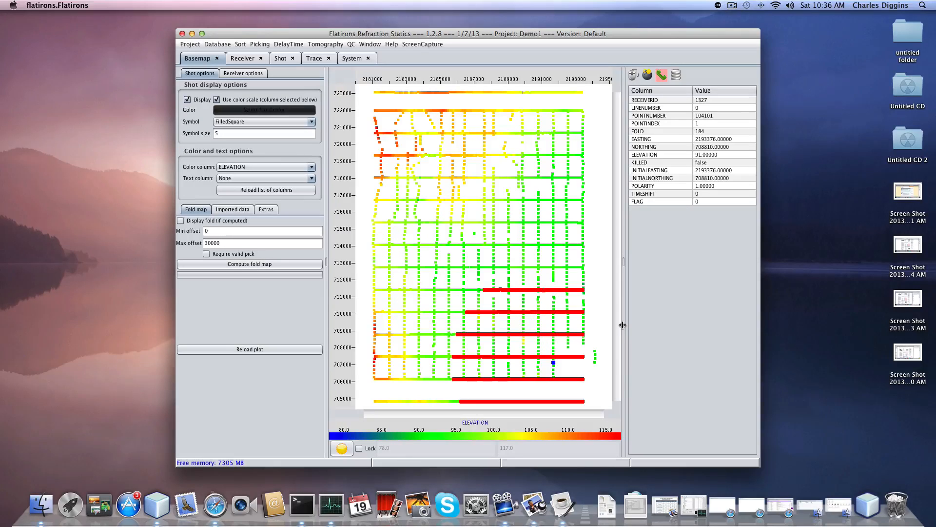
pyautogui.click(676, 76)
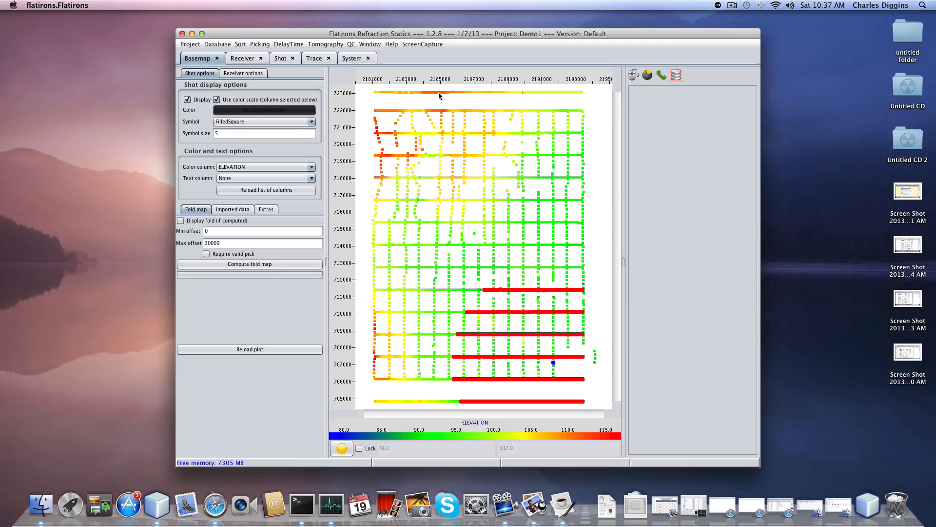
# - Run the SELECT * FROM Receiver query and sort the records by RECEIVERID, finally by FOLD in descending order
pyautogui.click(244, 59)
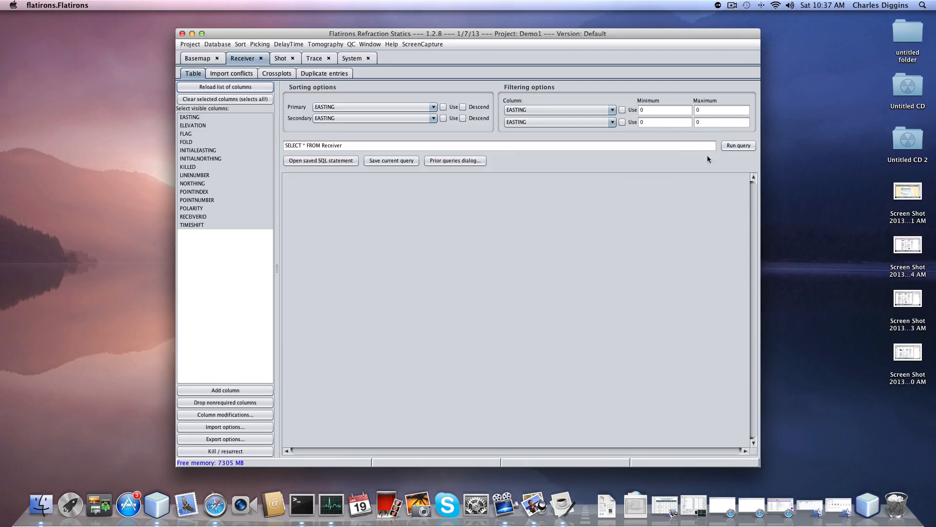
pyautogui.click(737, 146)
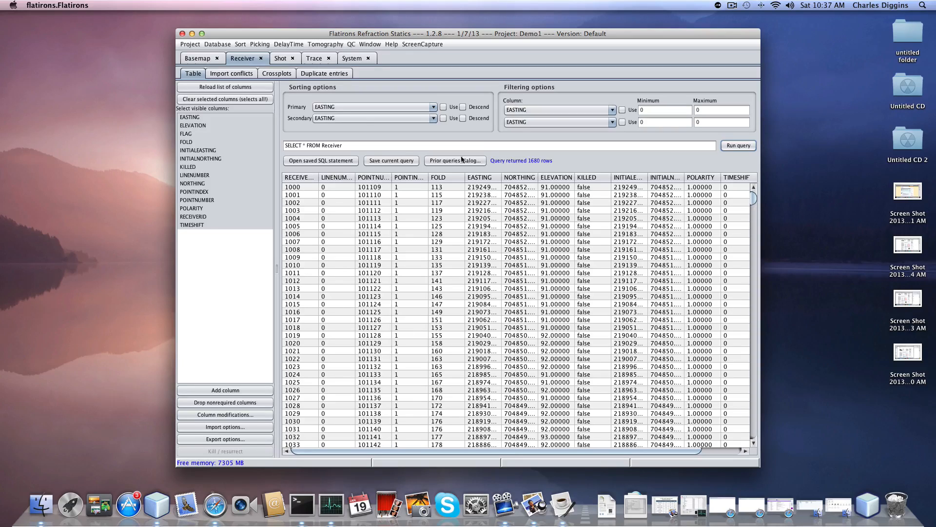
pyautogui.click(300, 178)
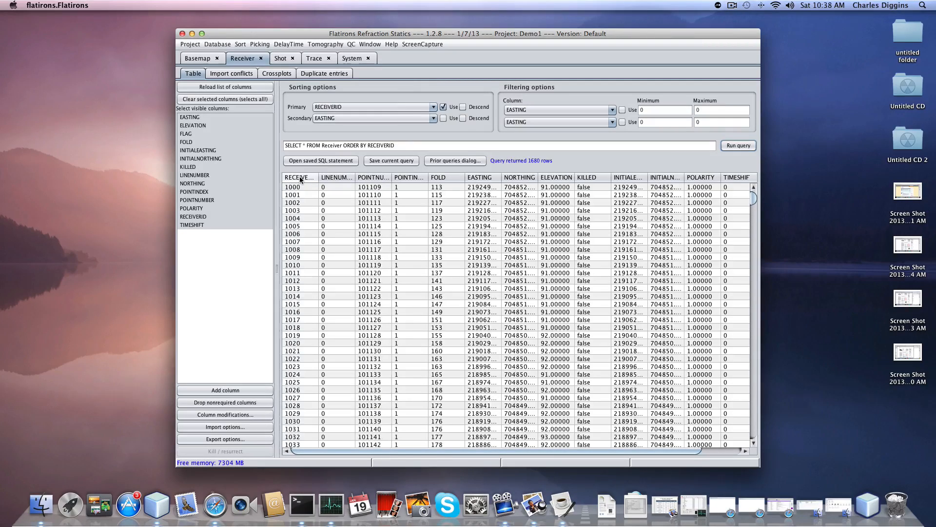
pyautogui.click(300, 178)
pyautogui.click(299, 178)
pyautogui.click(300, 178)
pyautogui.click(438, 179)
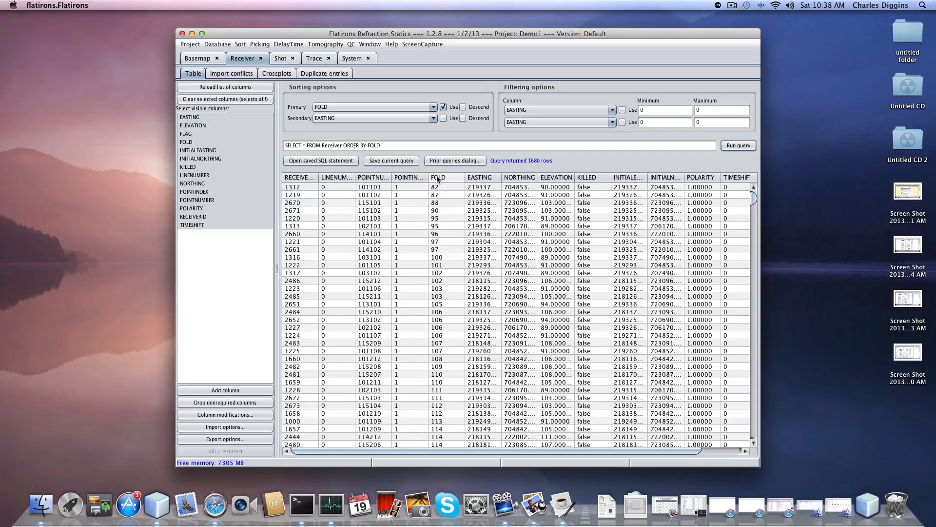
pyautogui.click(437, 179)
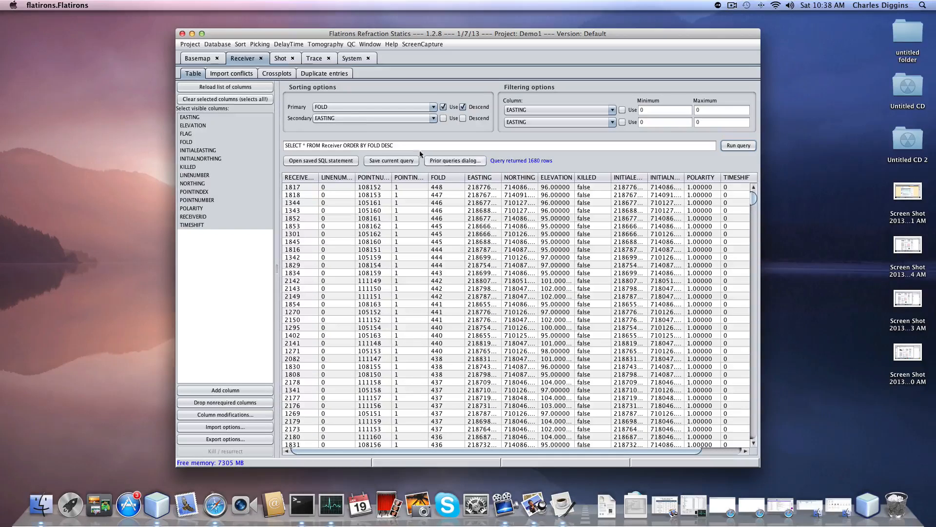
# - Limit the receiver table to EASTING, NORTHING, ELEVATION, FOLD, POINTNUMBER and LINENUMBER, sorted by EASTING descending, and save the query
pyautogui.click(191, 118)
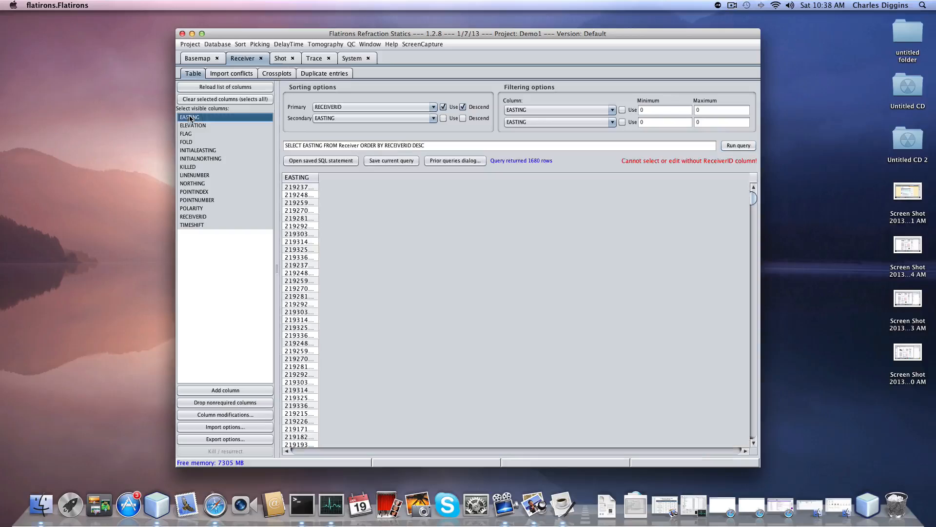
pyautogui.click(194, 184)
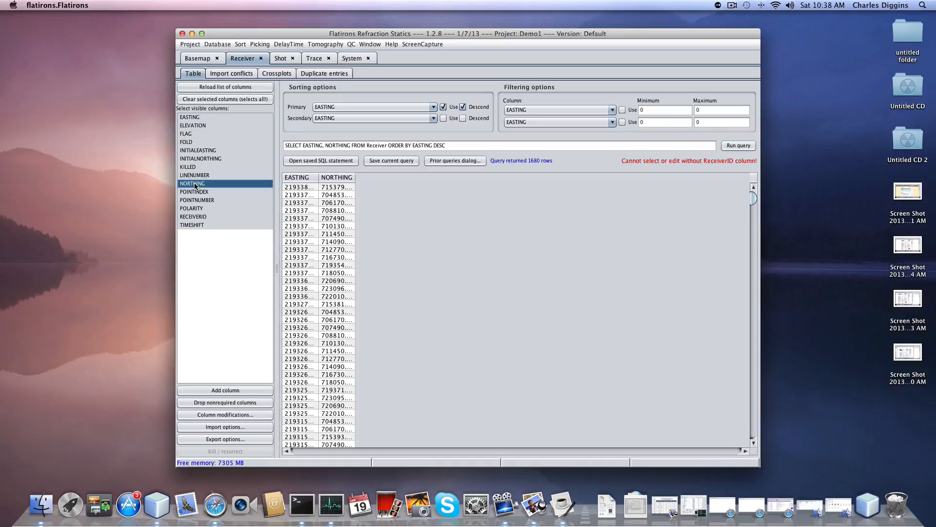
pyautogui.click(191, 125)
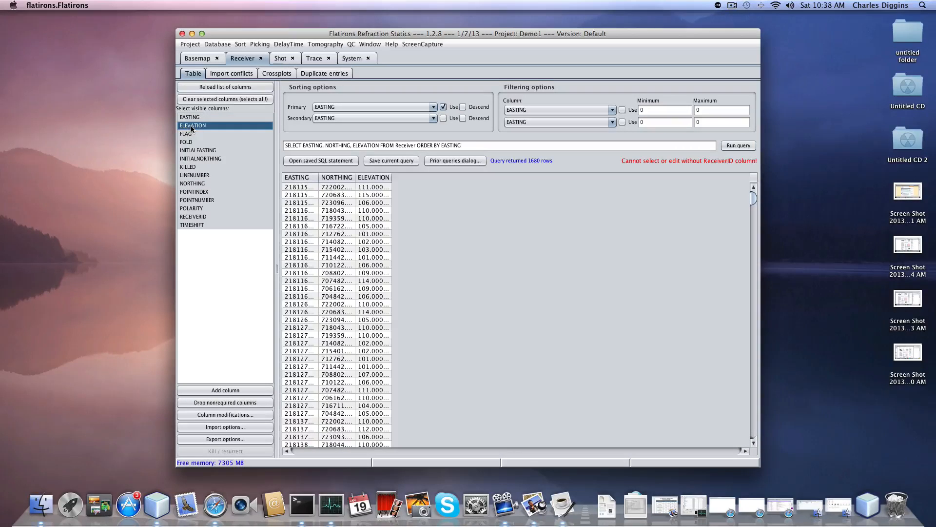
pyautogui.click(191, 143)
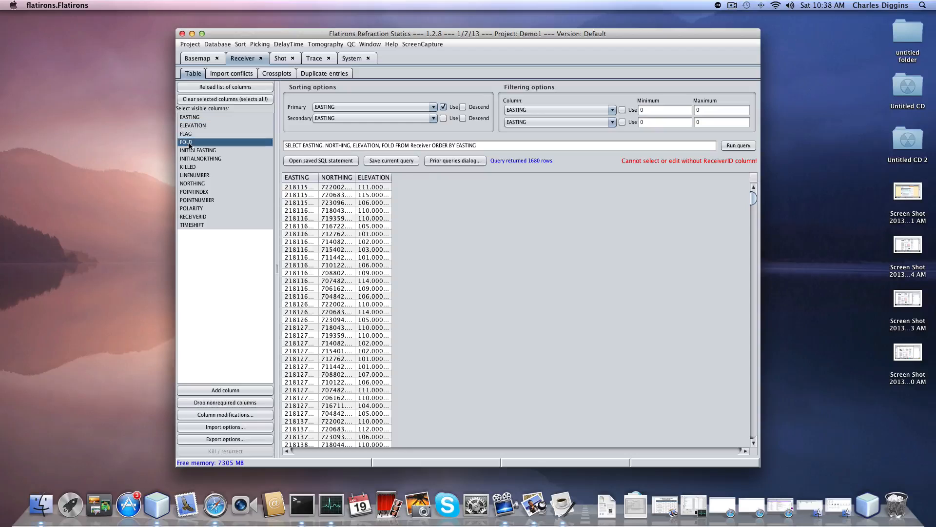
pyautogui.click(201, 201)
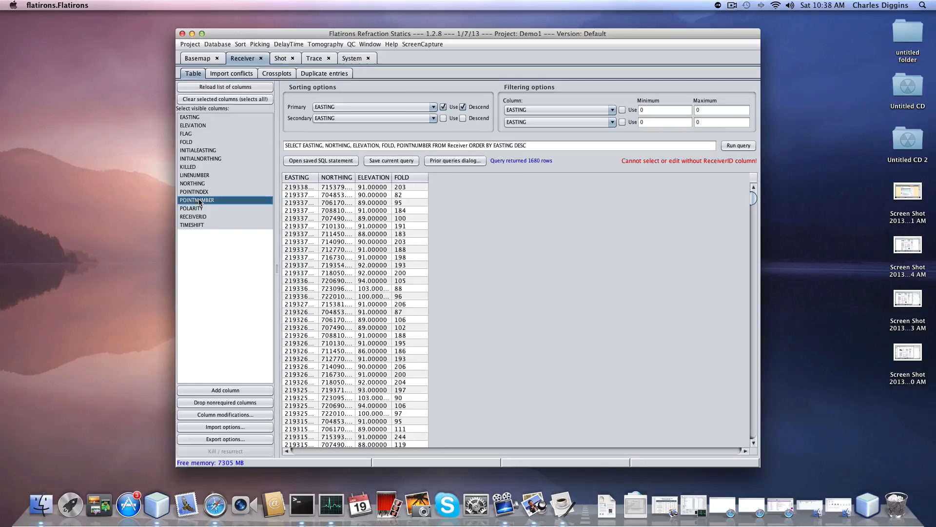
pyautogui.click(196, 176)
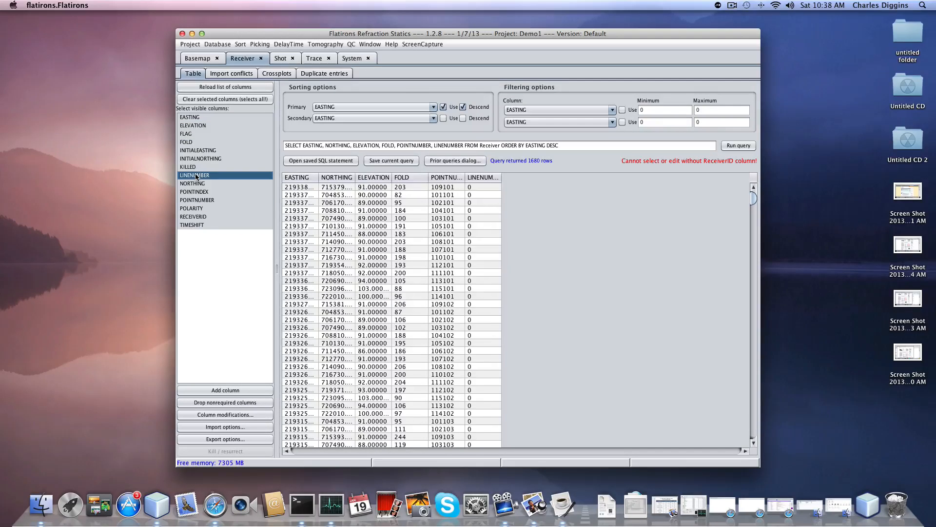
pyautogui.click(380, 161)
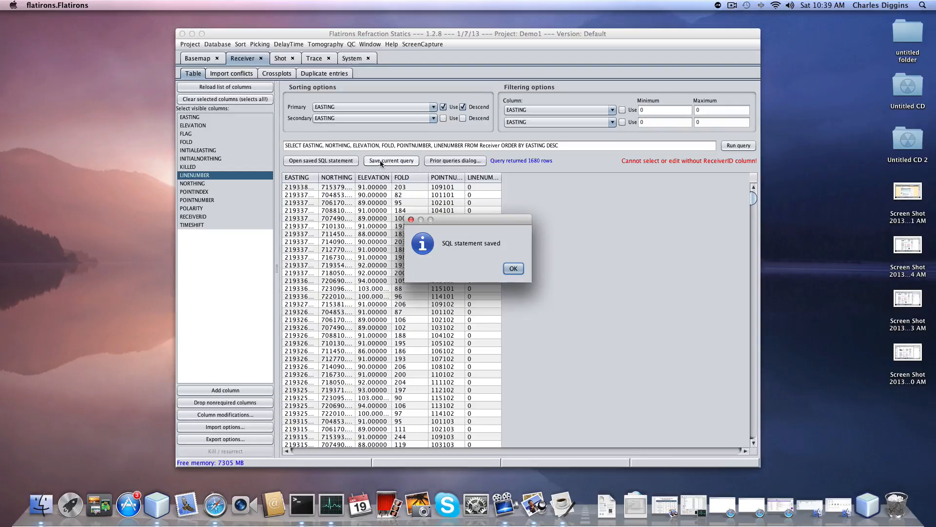
pyautogui.click(510, 268)
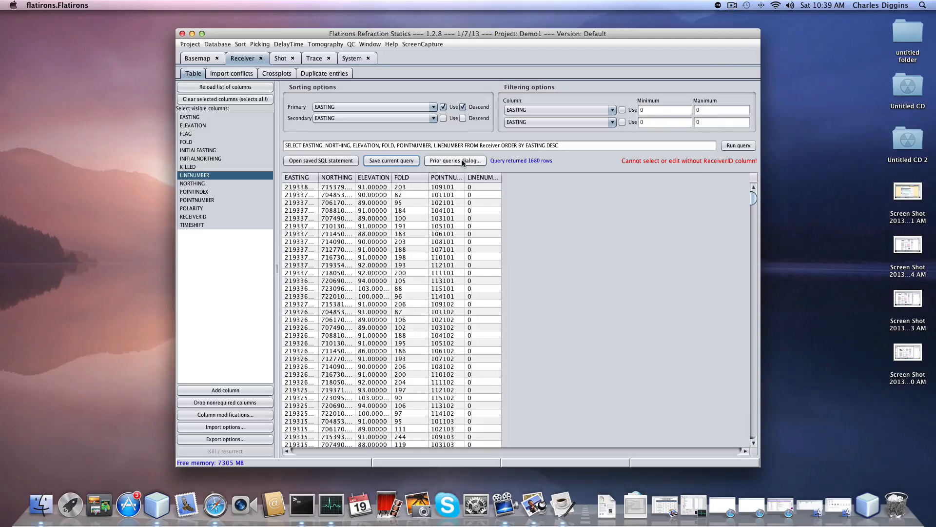
# - Create a receiver crossplot with EASTING on X, NORTHING on Y and ELEVATION as the color
pyautogui.click(275, 74)
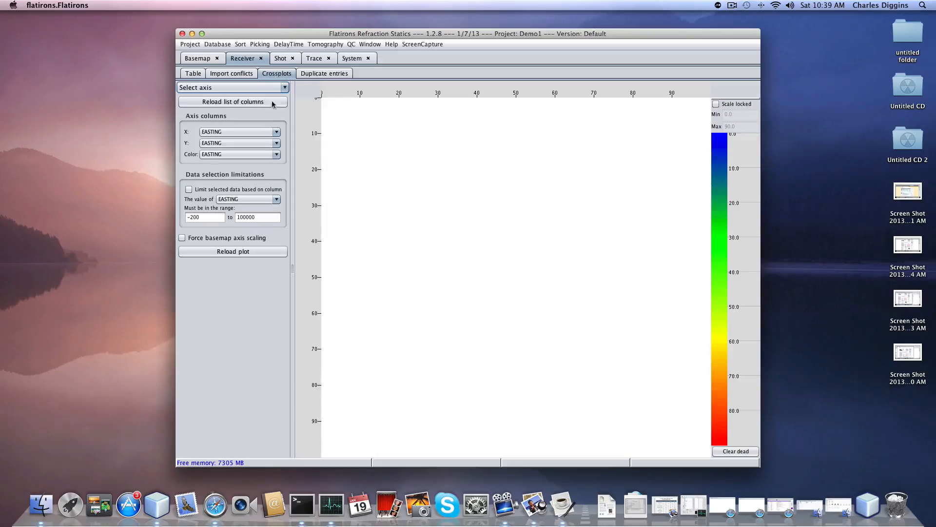
pyautogui.click(276, 143)
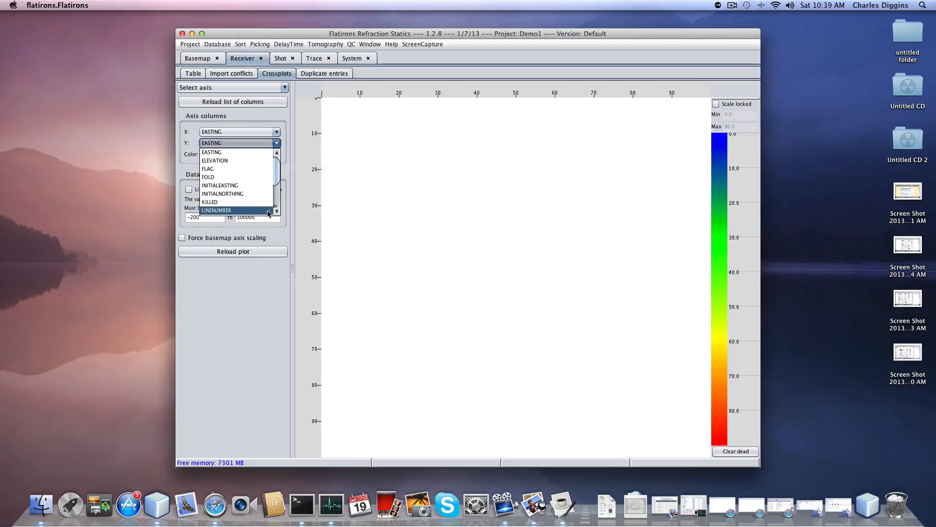
pyautogui.scroll(-2, 264, 207)
pyautogui.click(237, 203)
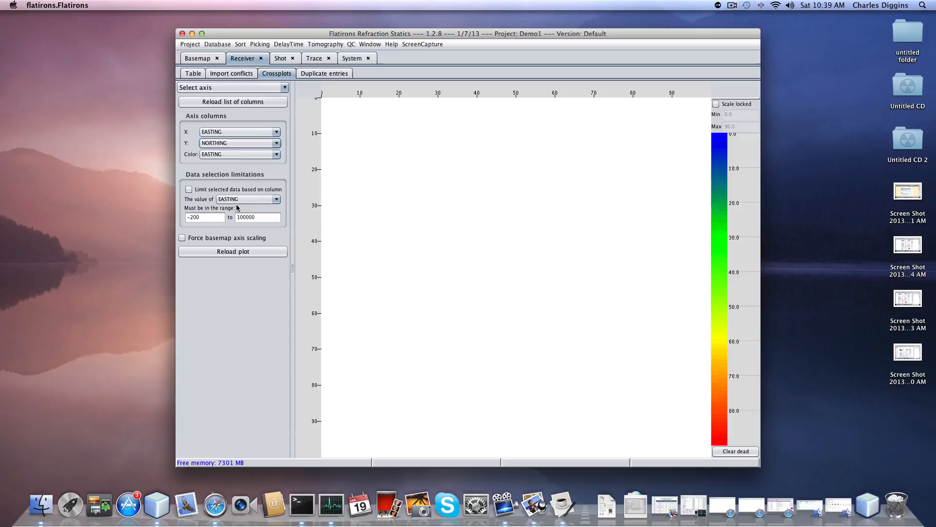
pyautogui.click(276, 154)
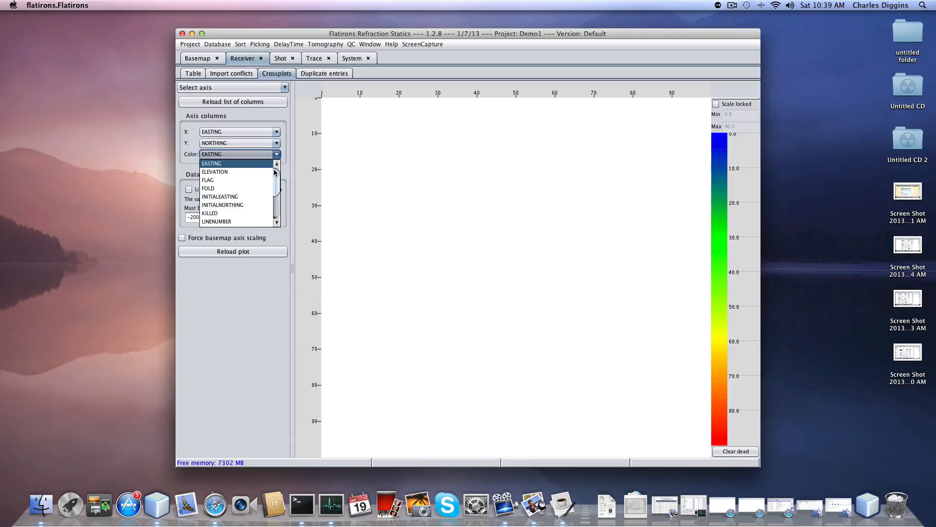
pyautogui.click(224, 173)
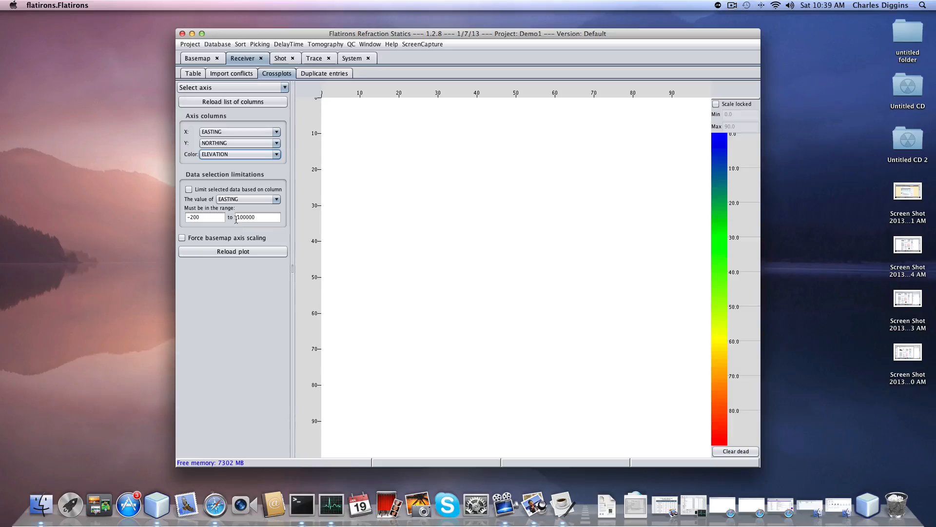
pyautogui.click(232, 254)
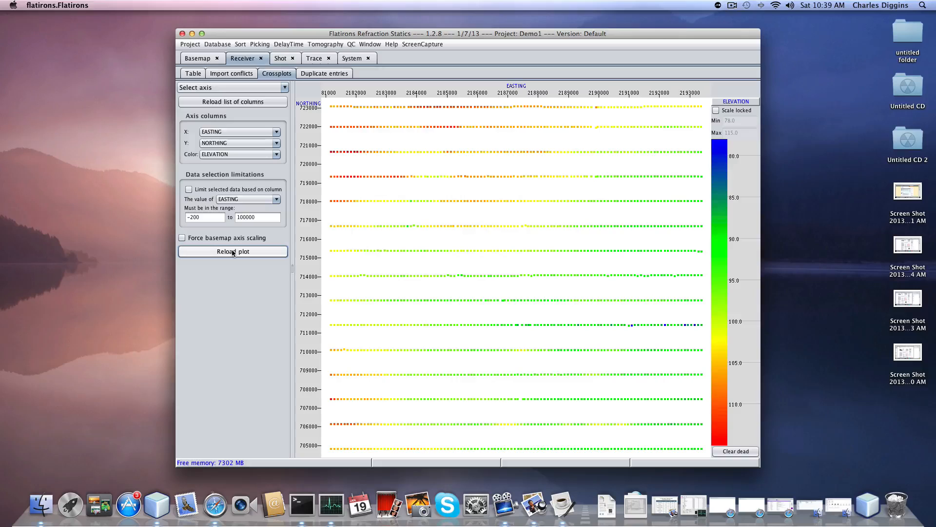
# - Check the receiver import conflicts and return to the crossplot
pyautogui.click(236, 77)
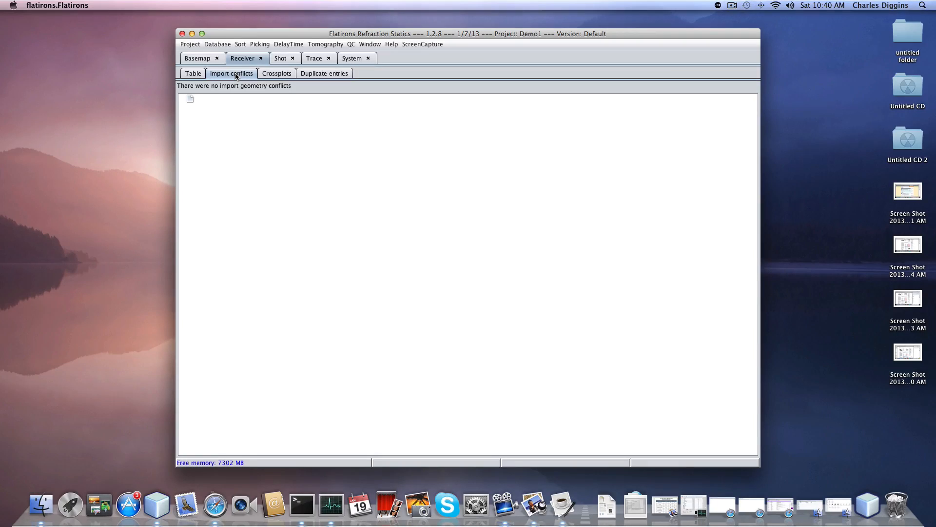
pyautogui.click(280, 74)
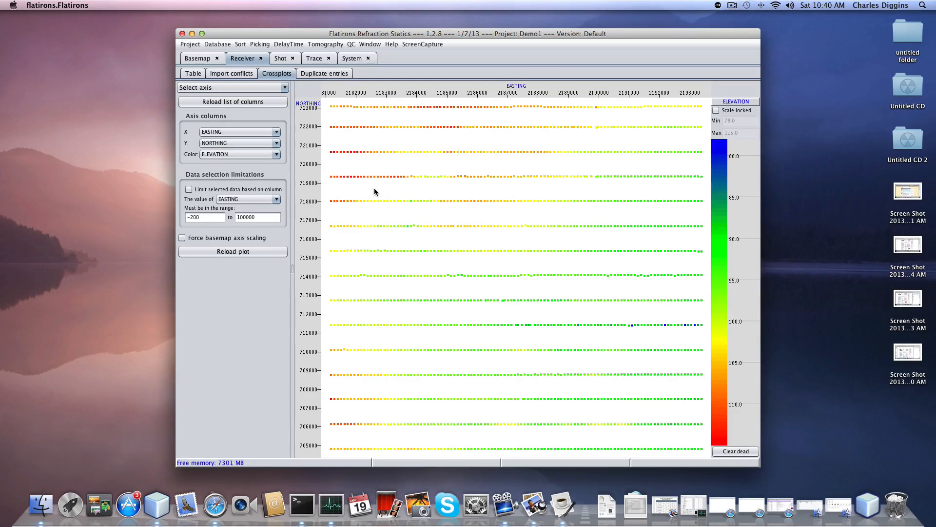
# - Open column math for the receiver table and write the update statement LINENUMBER = POINTNUMBER / 1000
pyautogui.click(197, 75)
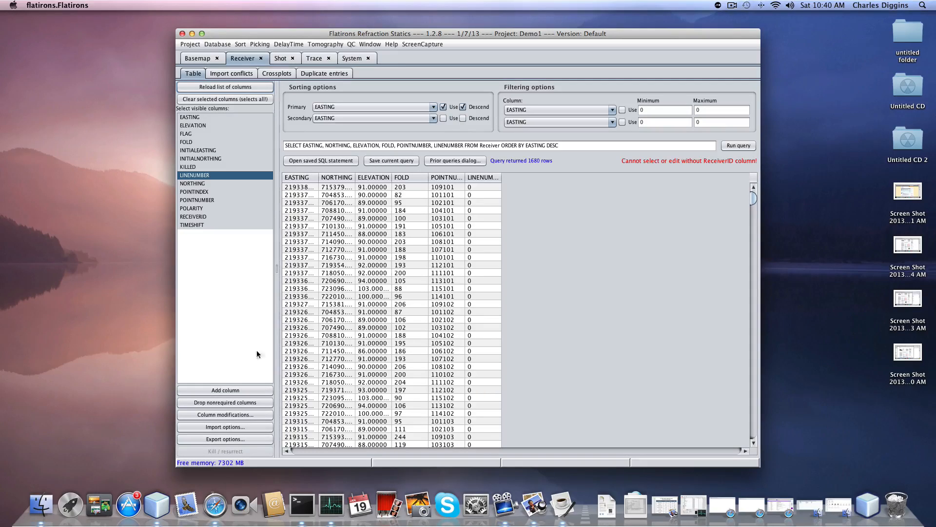
pyautogui.click(225, 415)
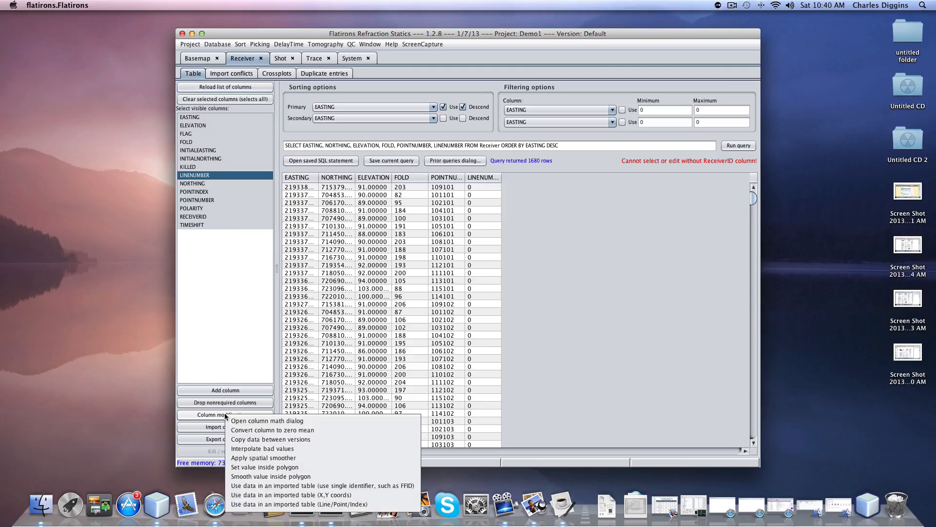
pyautogui.click(284, 422)
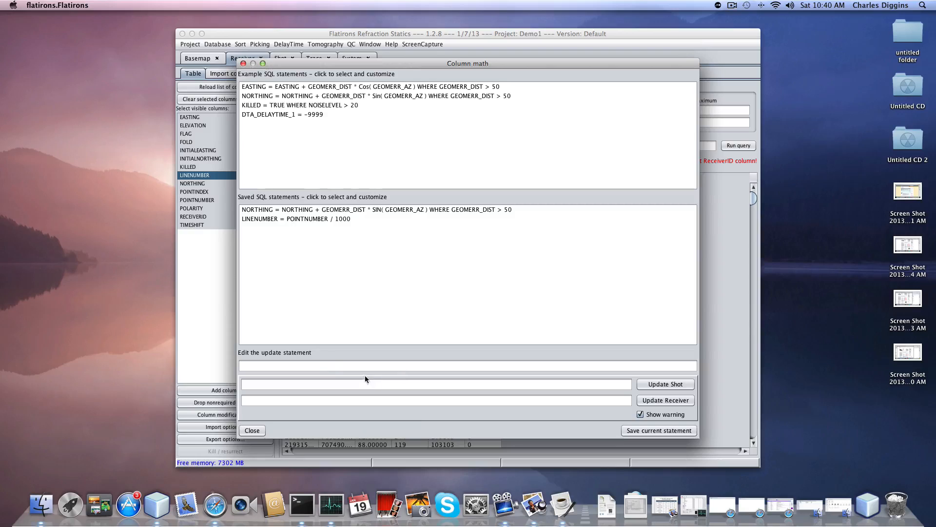
pyautogui.click(328, 366)
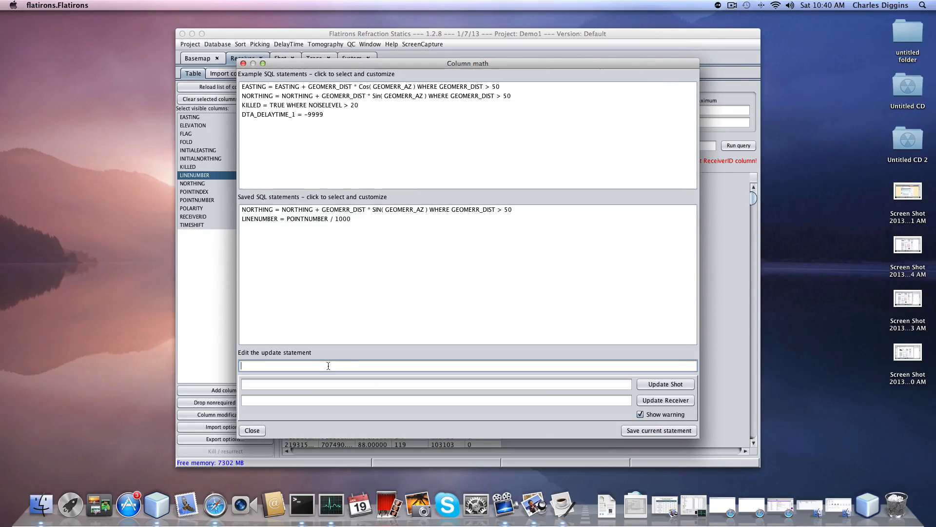
pyautogui.write('L')
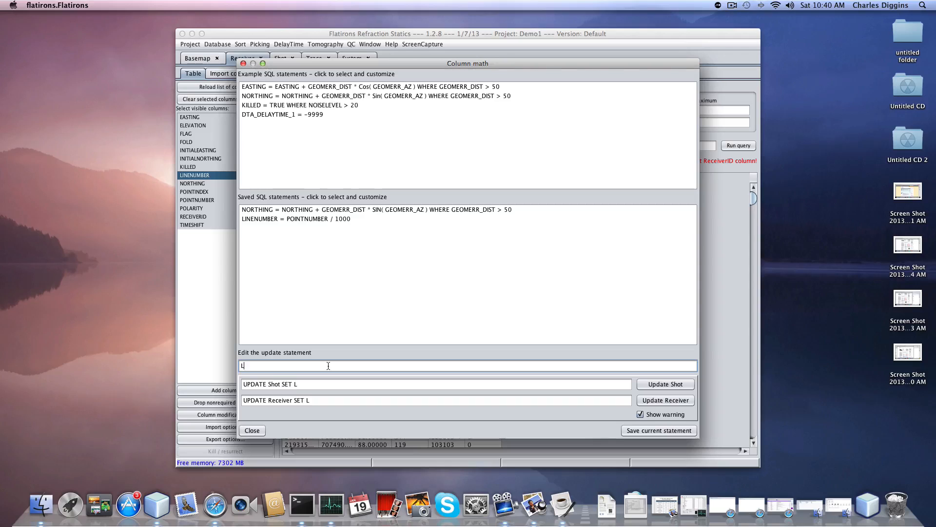
pyautogui.moveTo(419, 64); pyautogui.dragTo(699, 153)
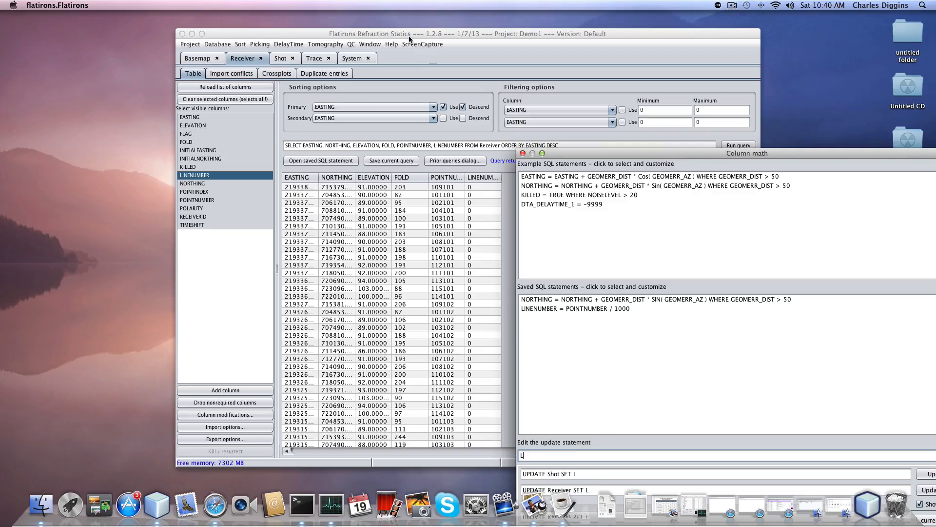
pyautogui.moveTo(409, 33); pyautogui.dragTo(336, 26)
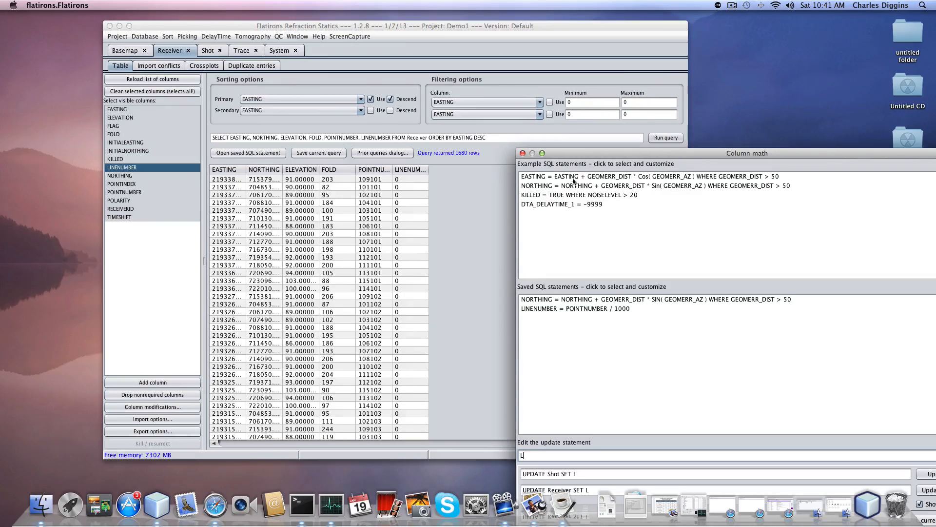
pyautogui.moveTo(593, 150); pyautogui.dragTo(541, 107)
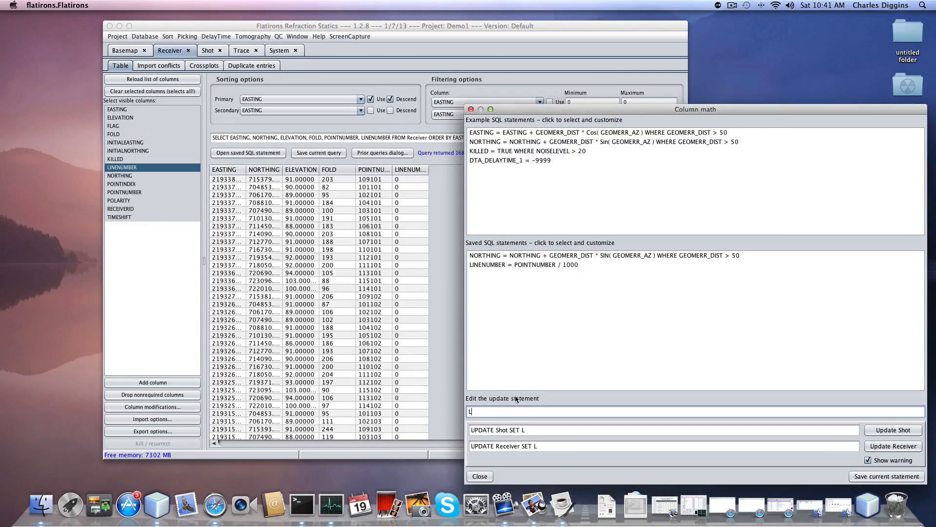
pyautogui.write('INENUMBER')
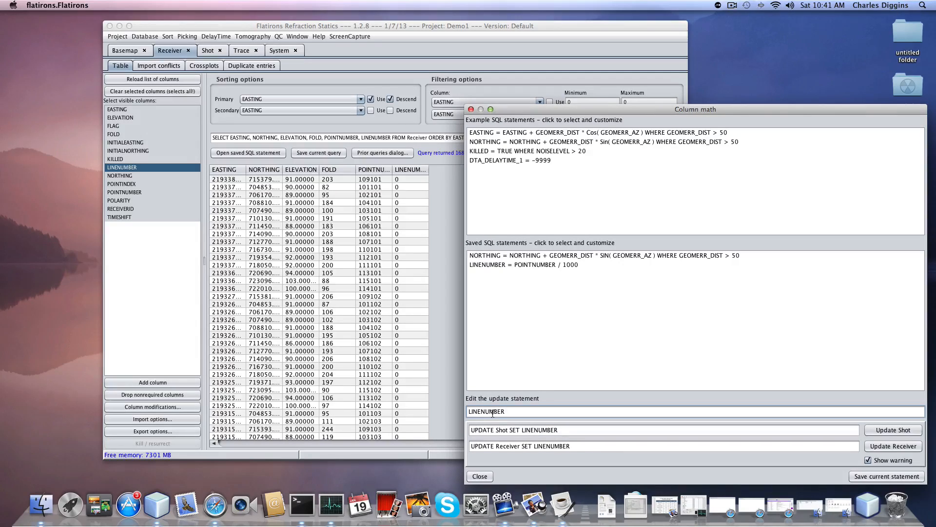
pyautogui.write(' = POINT')
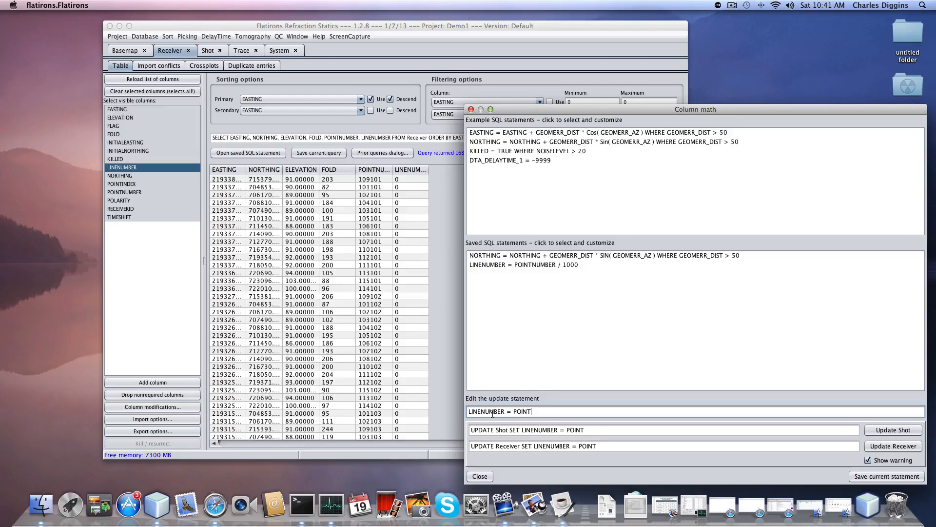
pyautogui.write('NUMBE')
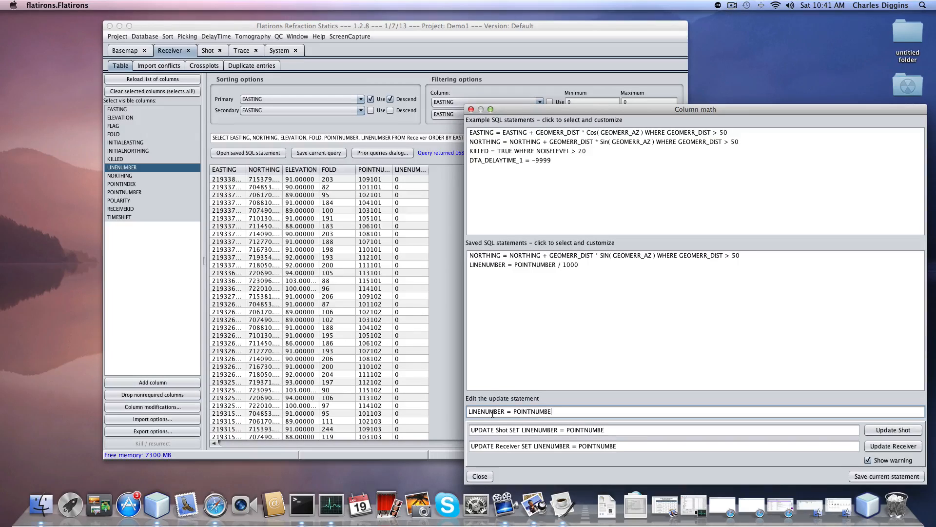
pyautogui.write('R ')
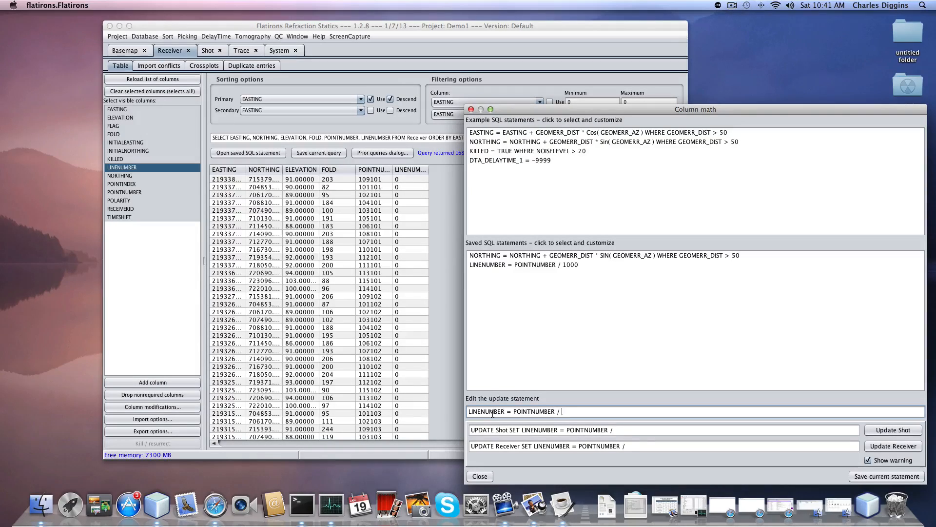
pyautogui.write('/ 1000')
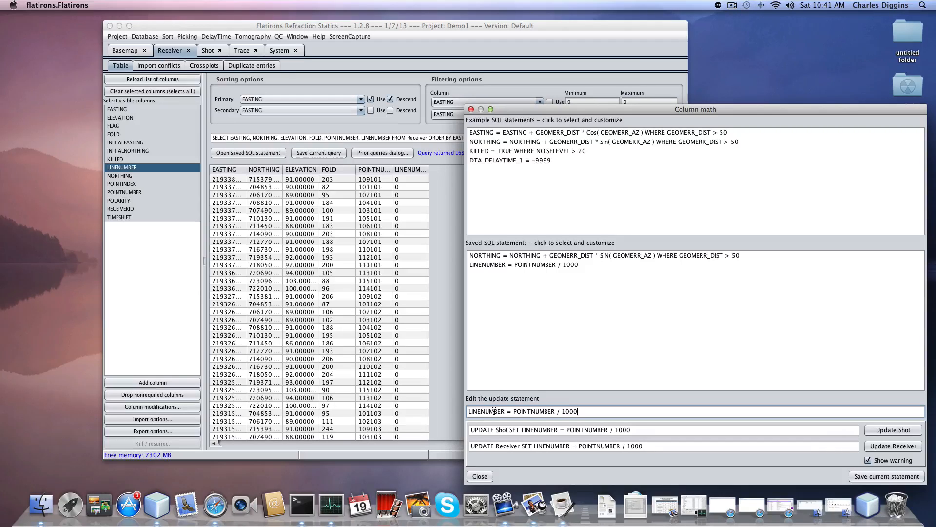
# - Apply the LINENUMBER update statement to both the Shot and Receiver tables
pyautogui.click(895, 431)
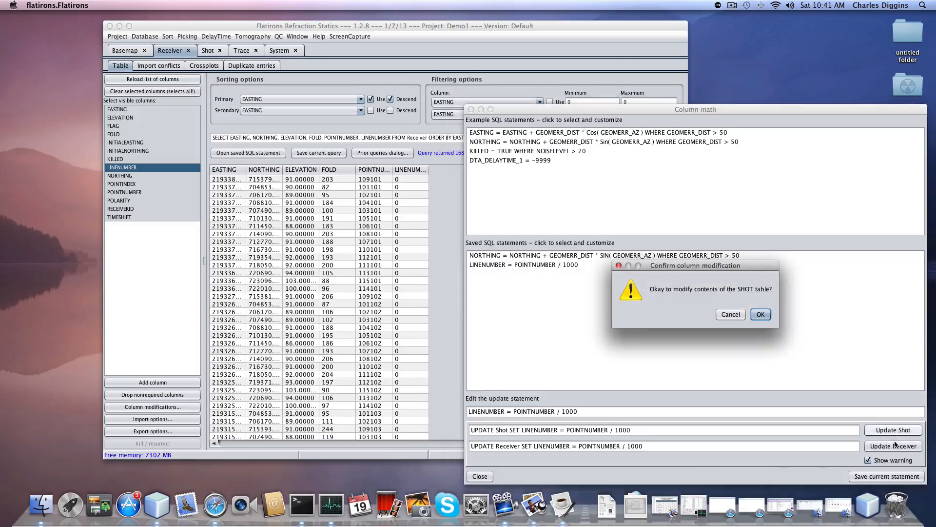
pyautogui.click(761, 315)
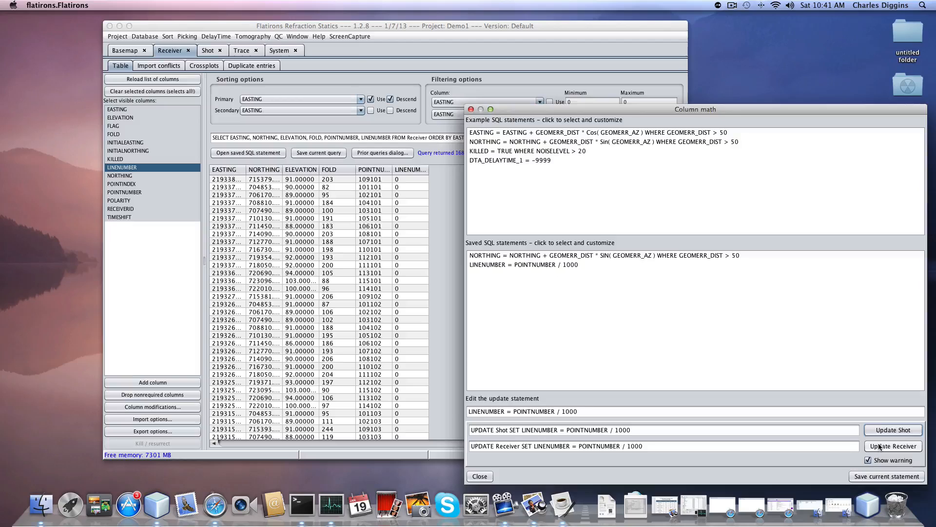
pyautogui.click(881, 447)
pyautogui.click(766, 314)
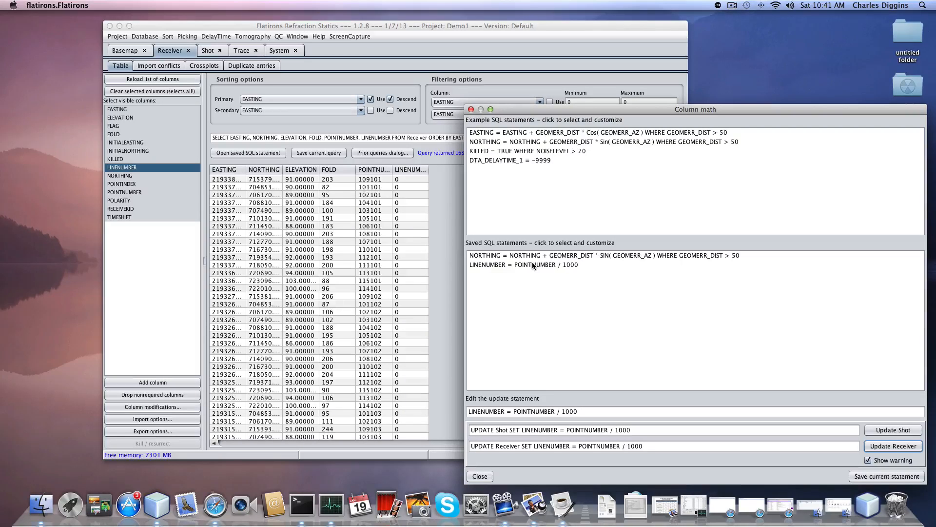
# - Clear the update statement and load the saved statement LINENUMBER = POINTNUMBER / 1000 in its place
pyautogui.click(584, 410)
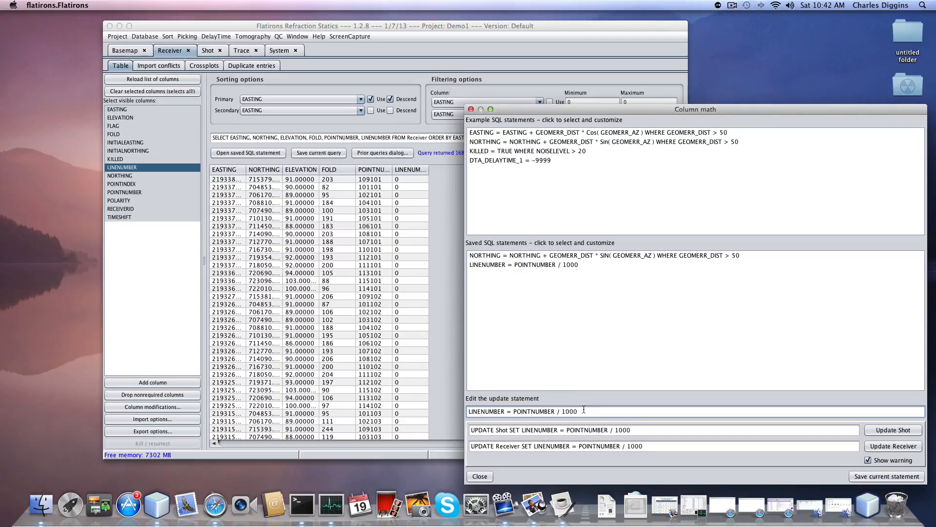
pyautogui.press('BackSpace')
pyautogui.press('BackSpace')
pyautogui.press('BackSpace')
pyautogui.press('BackSpace')
pyautogui.press('BackSpace')
pyautogui.press('BackSpace')
pyautogui.press('BackSpace')
pyautogui.press('BackSpace')
pyautogui.press('BackSpace')
pyautogui.press('BackSpace')
pyautogui.press('BackSpace')
pyautogui.press('BackSpace')
pyautogui.press('BackSpace')
pyautogui.press('BackSpace')
pyautogui.press('BackSpace')
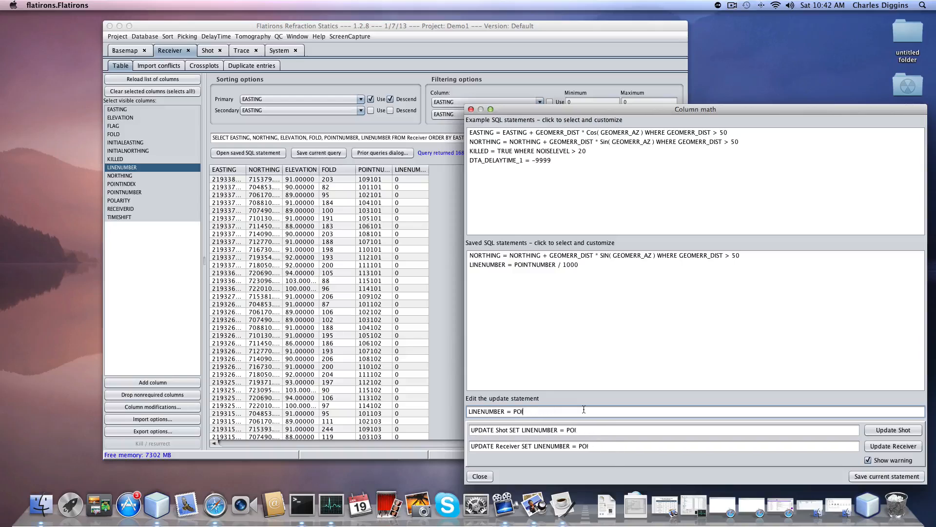
pyautogui.press('BackSpace')
pyautogui.press('BackSpace')
pyautogui.press('BackSpace')
pyautogui.press('BackSpace')
pyautogui.press('BackSpace')
pyautogui.press('BackSpace')
pyautogui.press('BackSpace')
pyautogui.press('BackSpace')
pyautogui.press('BackSpace')
pyautogui.press('BackSpace')
pyautogui.press('BackSpace')
pyautogui.press('BackSpace')
pyautogui.press('BackSpace')
pyautogui.press('BackSpace')
pyautogui.press('BackSpace')
pyautogui.press('BackSpace')
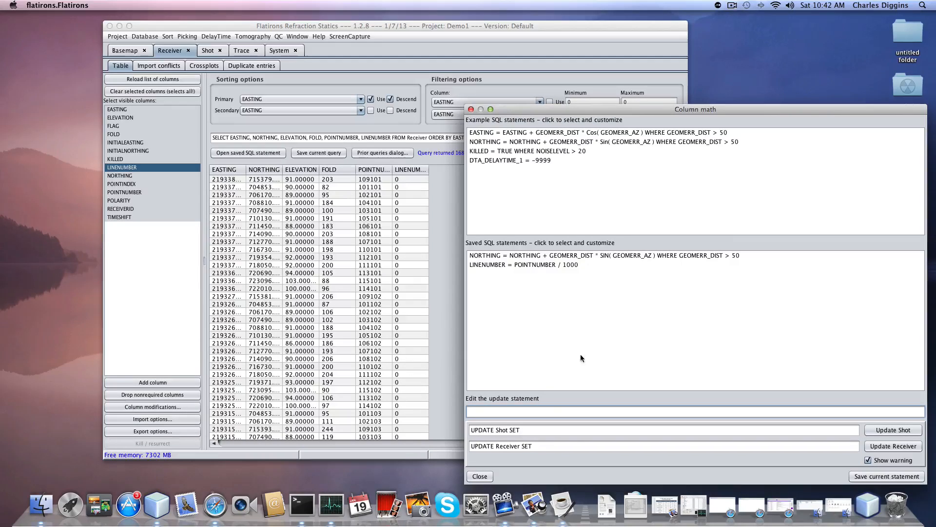
pyautogui.click(549, 265)
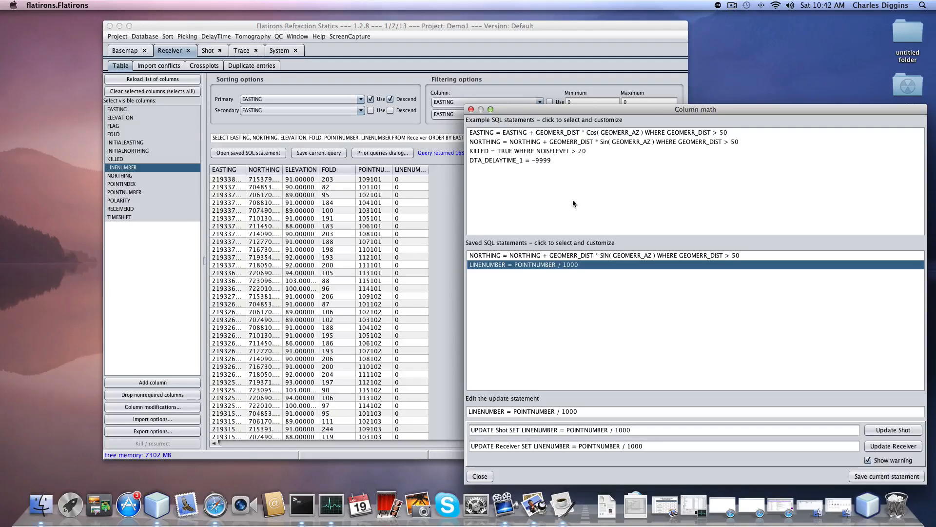
# - Look through the example statements for KILLED, NORTHING and DTA_DELAYTIME_1, and close column math
pyautogui.click(537, 152)
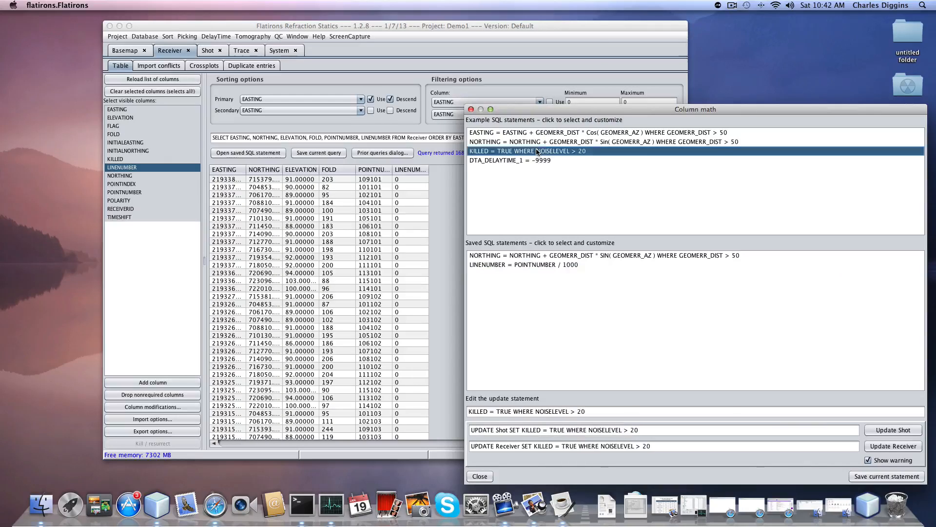
pyautogui.click(536, 143)
pyautogui.click(535, 159)
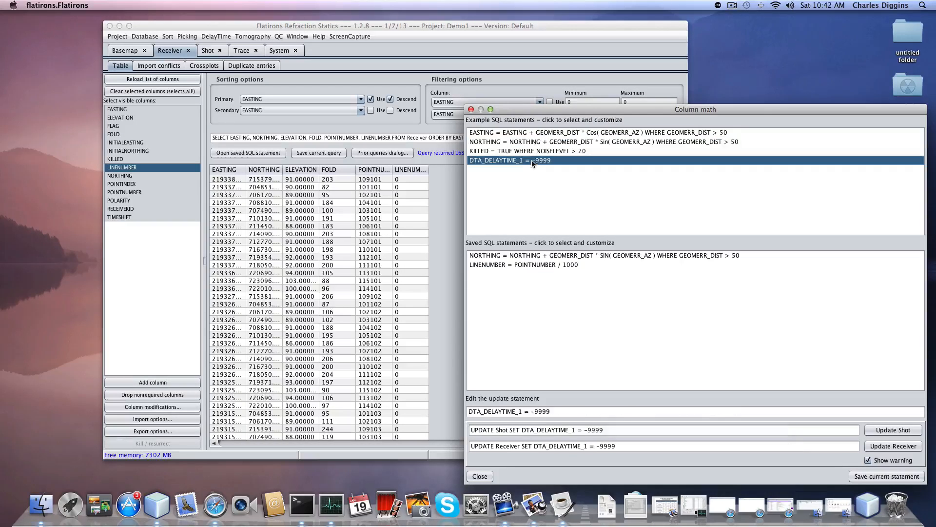
pyautogui.click(536, 152)
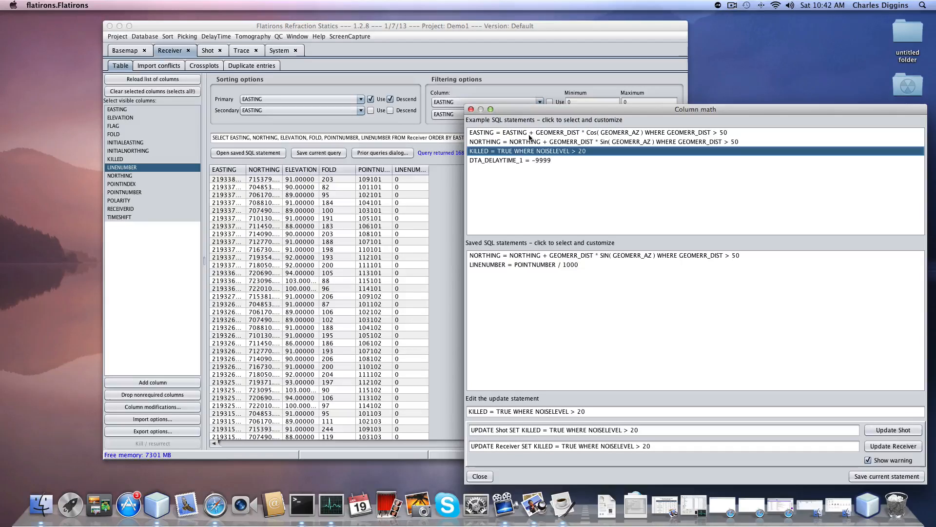
pyautogui.click(471, 109)
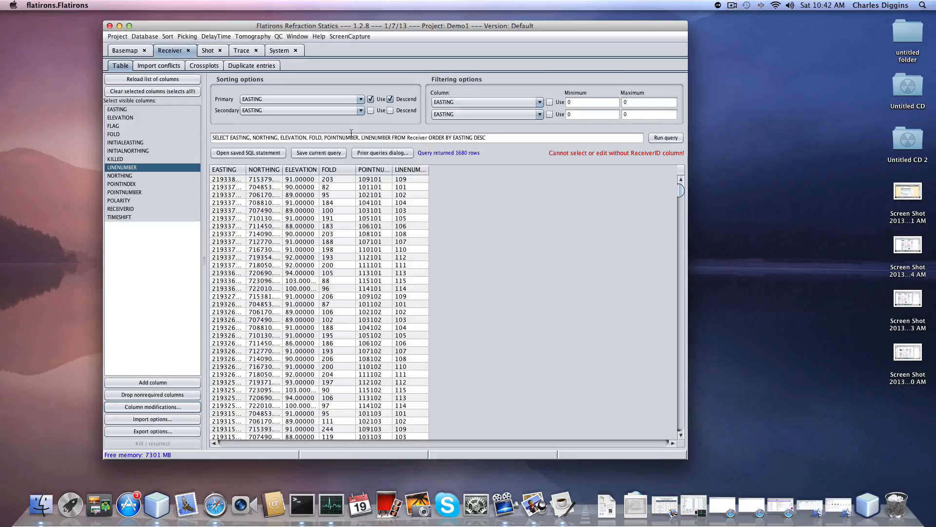
# - Color the receiver crossplot by LINENUMBER and reload the plot
pyautogui.click(204, 66)
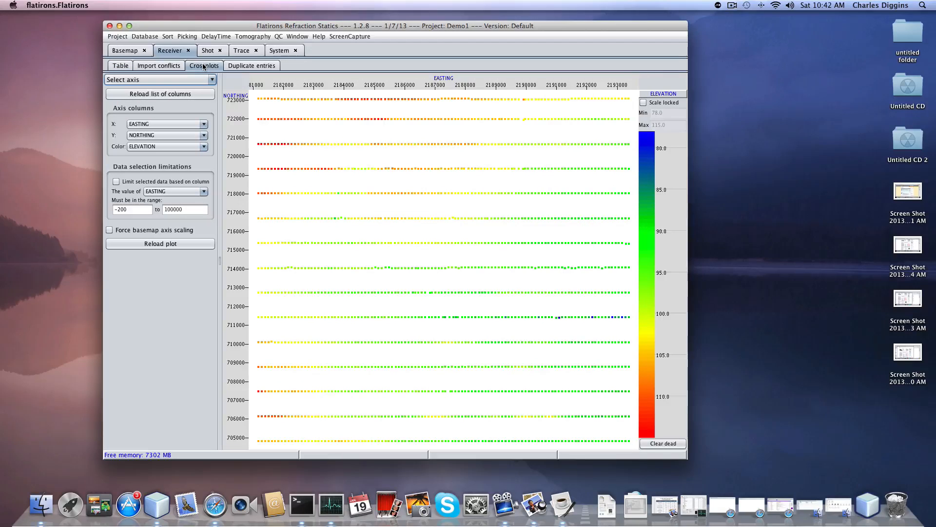
pyautogui.click(204, 147)
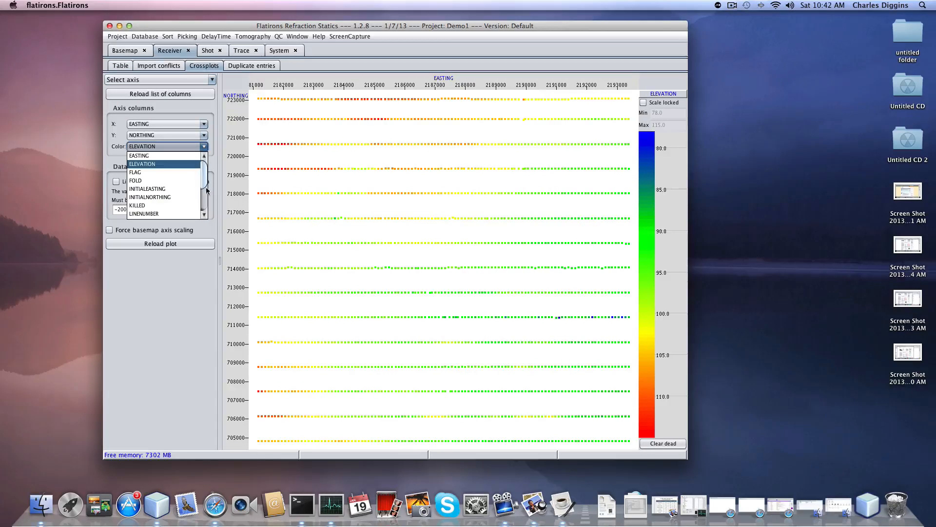
pyautogui.click(164, 215)
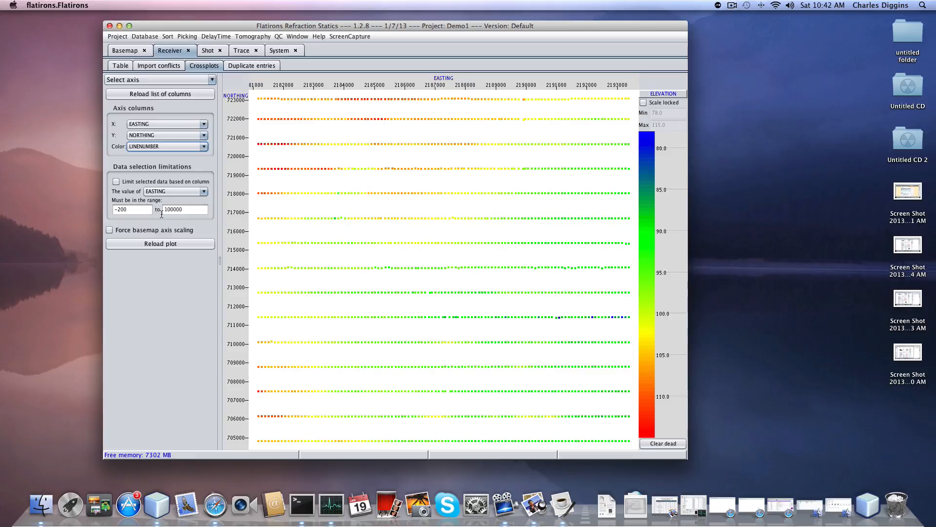
pyautogui.click(177, 245)
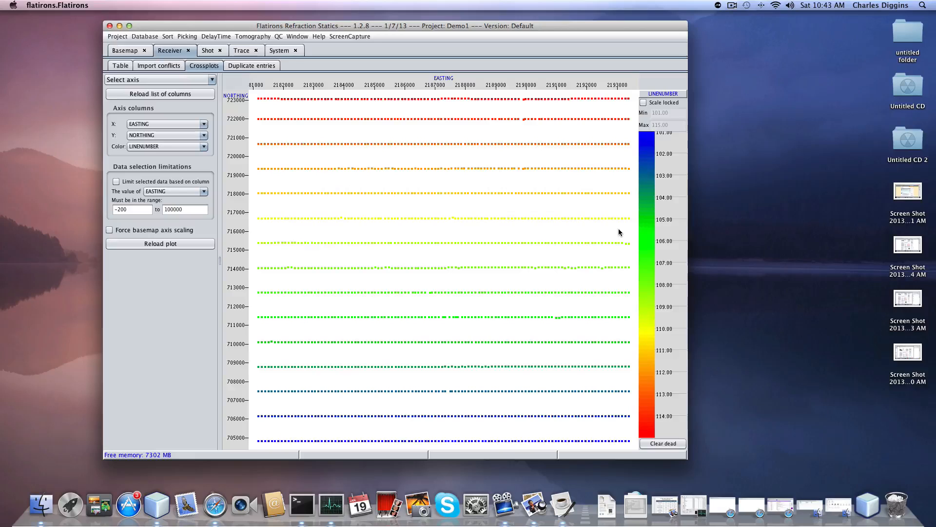
# - Recolor the crossplot's color scale between LINENUMBER 104 and 105 to blue-violet
pyautogui.click(649, 210)
pyautogui.click(648, 213)
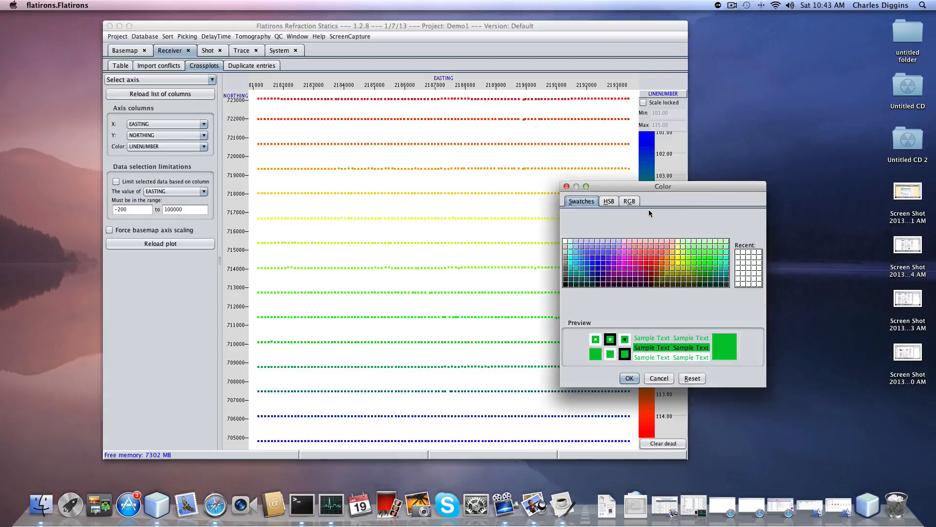
pyautogui.click(604, 261)
pyautogui.click(629, 378)
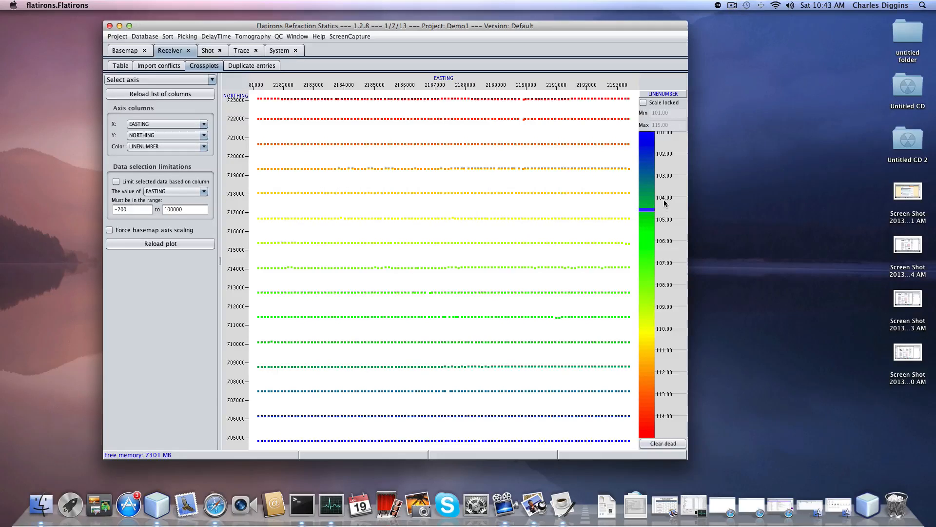
# - Mark the LINENUMBER ranges of about 104–107 and 109–112 as dead on the color scale, and clear the dead ranges
pyautogui.moveTo(666, 197); pyautogui.dragTo(666, 265)
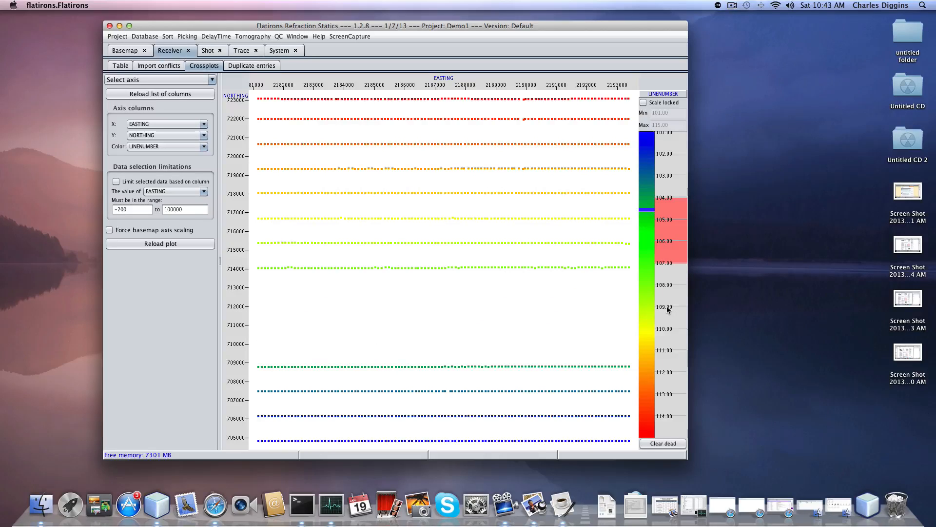
pyautogui.moveTo(669, 307); pyautogui.dragTo(671, 376)
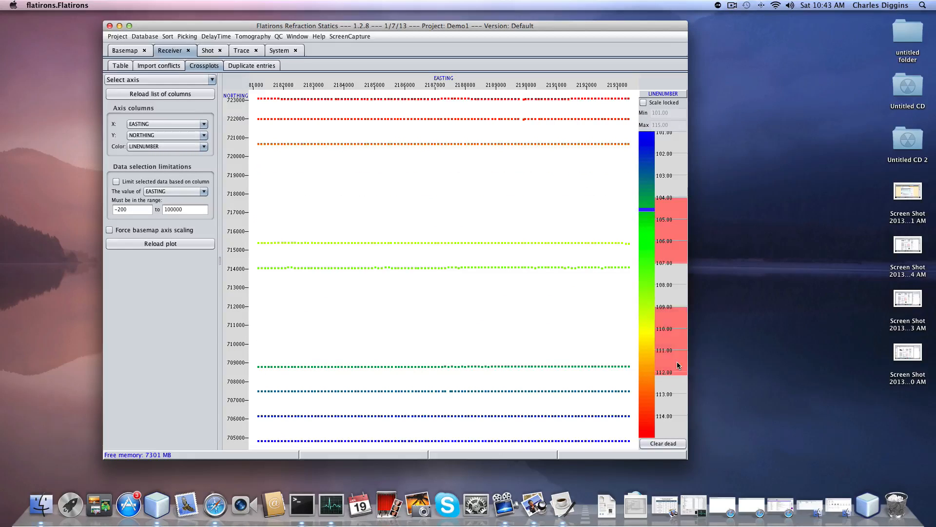
pyautogui.click(669, 414)
pyautogui.click(663, 443)
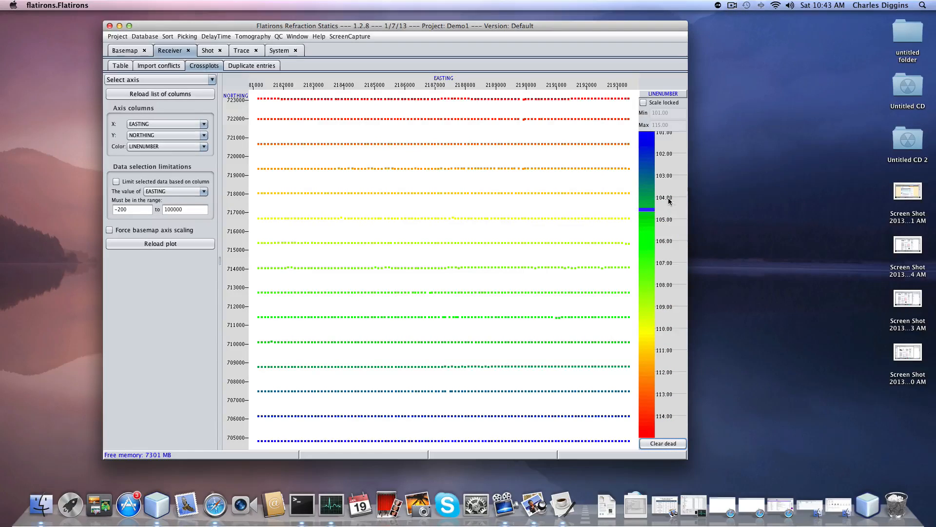
# - Hide receivers in the LINENUMBER ranges of about 104–108 and 110–112 by marking them dead on the color scale
pyautogui.moveTo(671, 198); pyautogui.dragTo(670, 285)
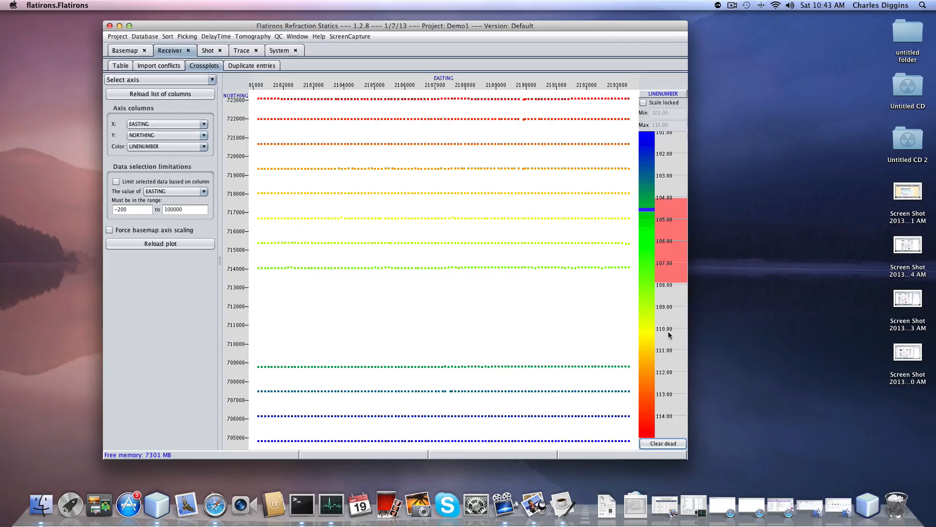
pyautogui.moveTo(671, 330); pyautogui.dragTo(668, 376)
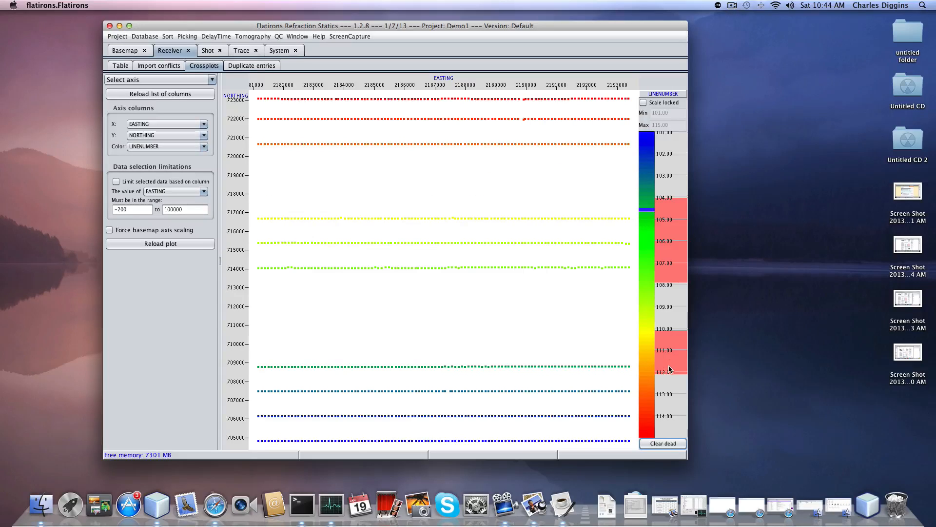
# - Mark the LINENUMBER range of about 101–102 as dead on the color scale, and clear all dead ranges
pyautogui.moveTo(669, 154); pyautogui.dragTo(671, 133)
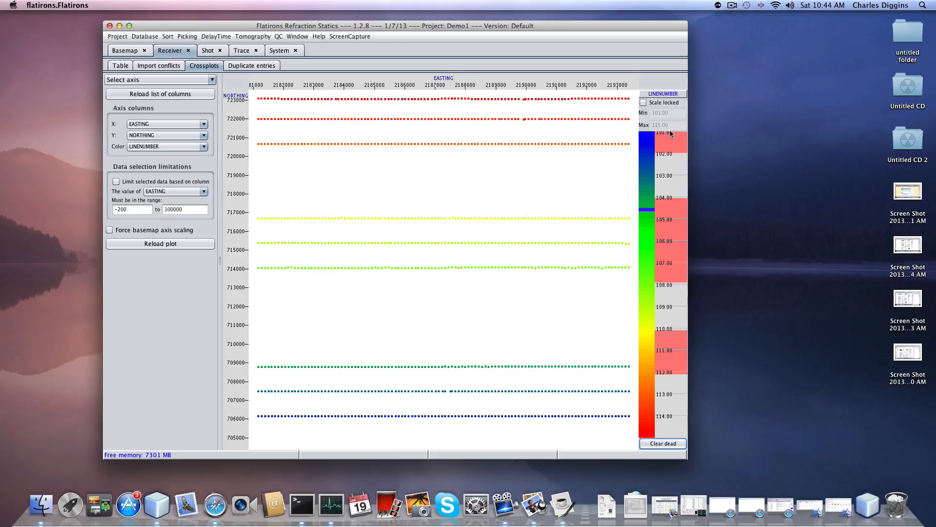
pyautogui.click(661, 446)
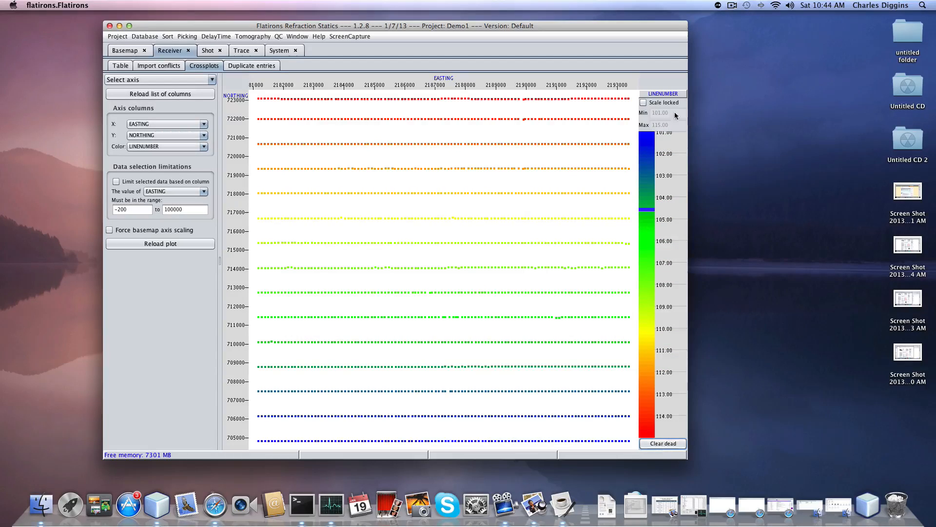
# - Try locking the LINENUMBER color scale with a maximum of 110, and unlock the scale again
pyautogui.click(643, 102)
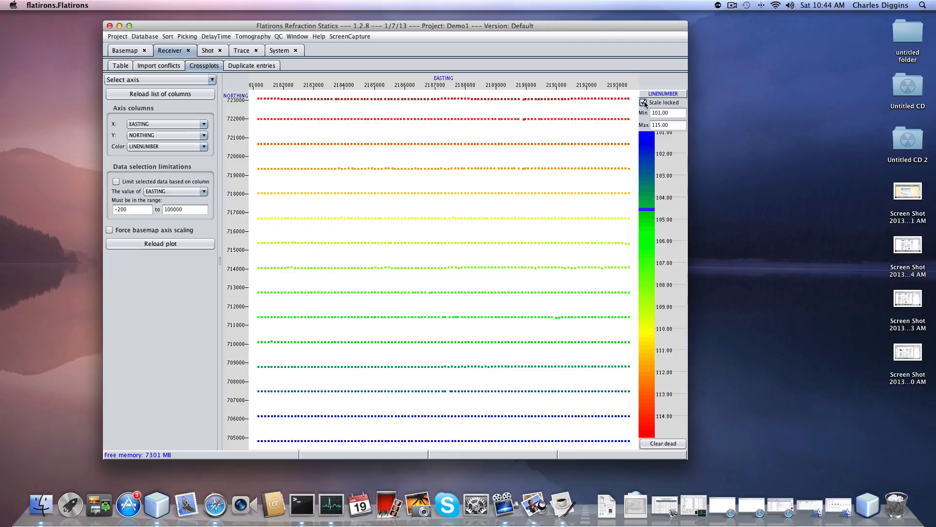
pyautogui.doubleClick(670, 123)
pyautogui.write('110')
pyautogui.press('Return')
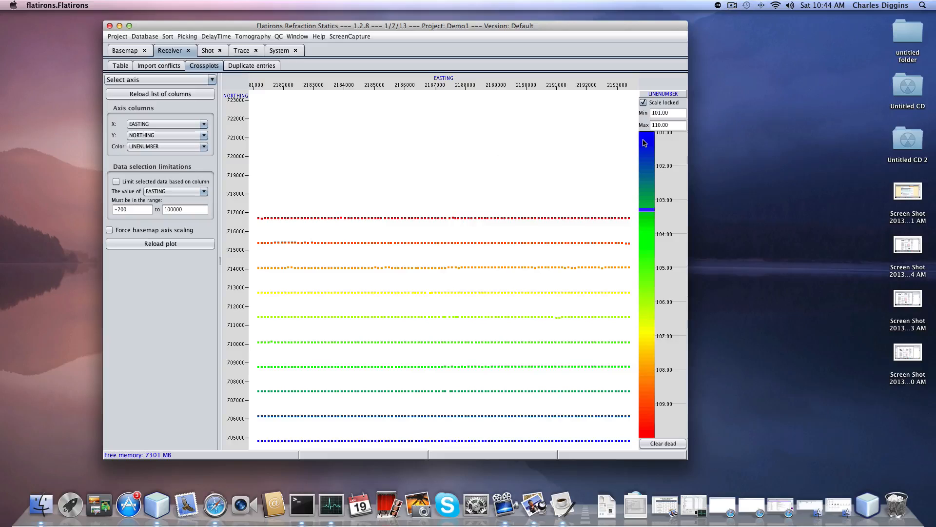
pyautogui.click(644, 103)
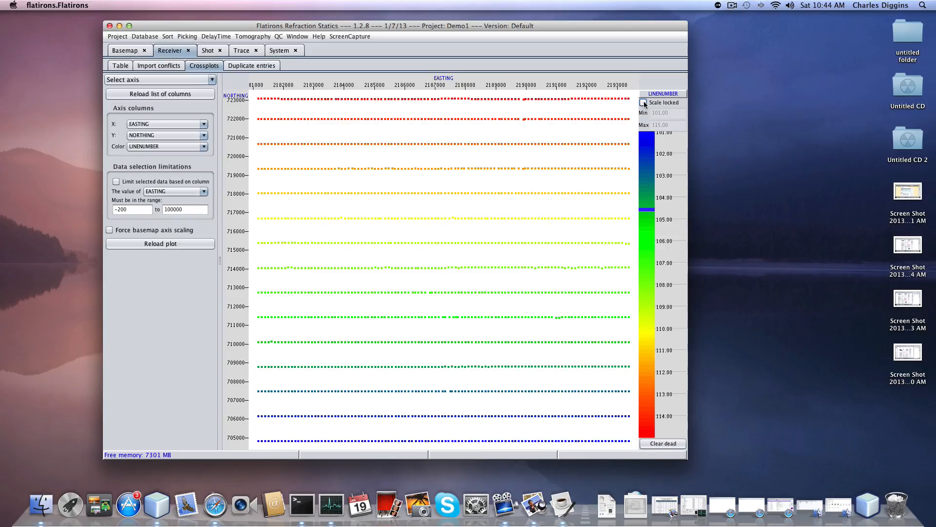
# - Try the Heat, WGC, Grey and White-Gray-Red-Yellow schemes on the crossplot's color scale, and restore the default Blue-Green-Yellow-Red colors
pyautogui.rightClick(650, 151)
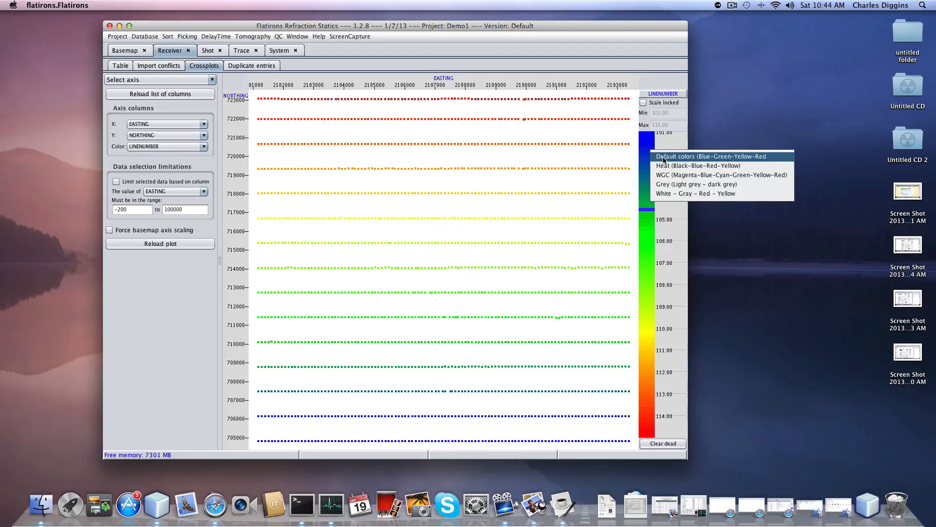
pyautogui.click(663, 157)
pyautogui.rightClick(646, 152)
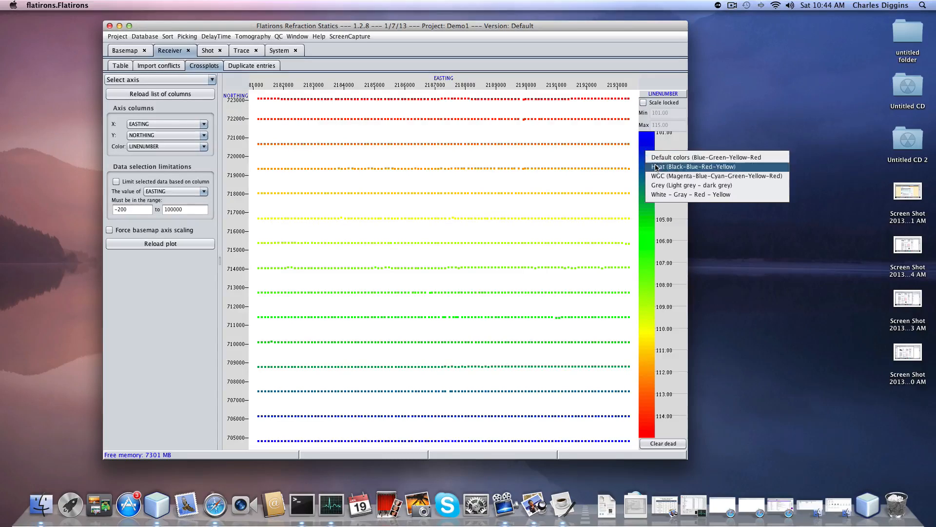
pyautogui.click(656, 167)
pyautogui.rightClick(647, 153)
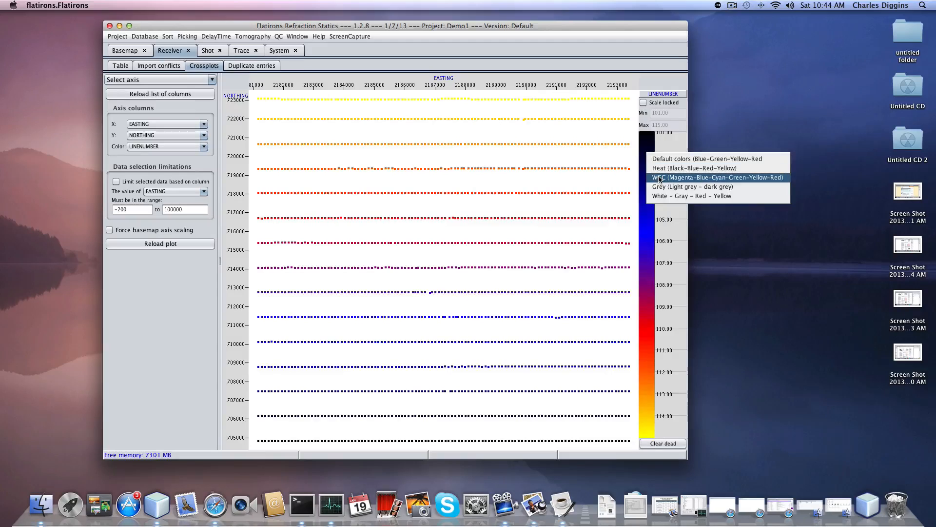
pyautogui.click(660, 179)
pyautogui.rightClick(647, 164)
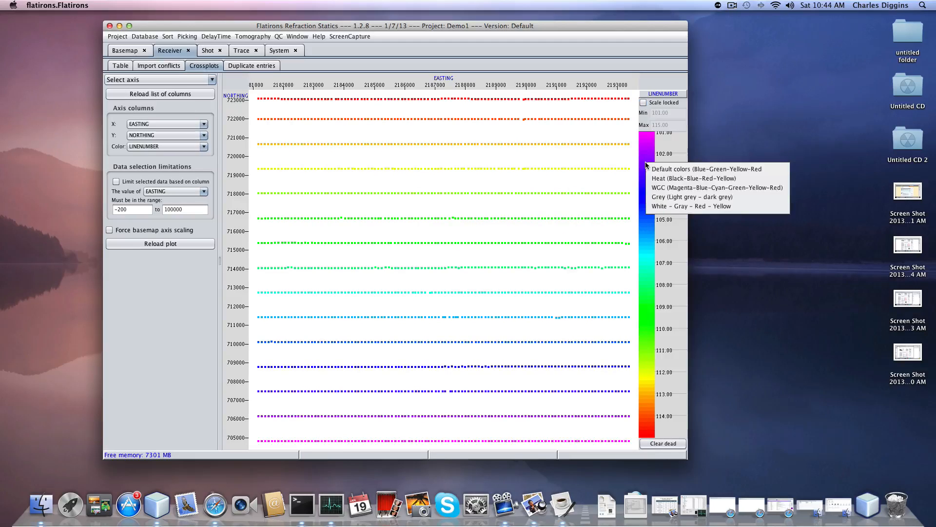
pyautogui.click(659, 197)
pyautogui.rightClick(647, 188)
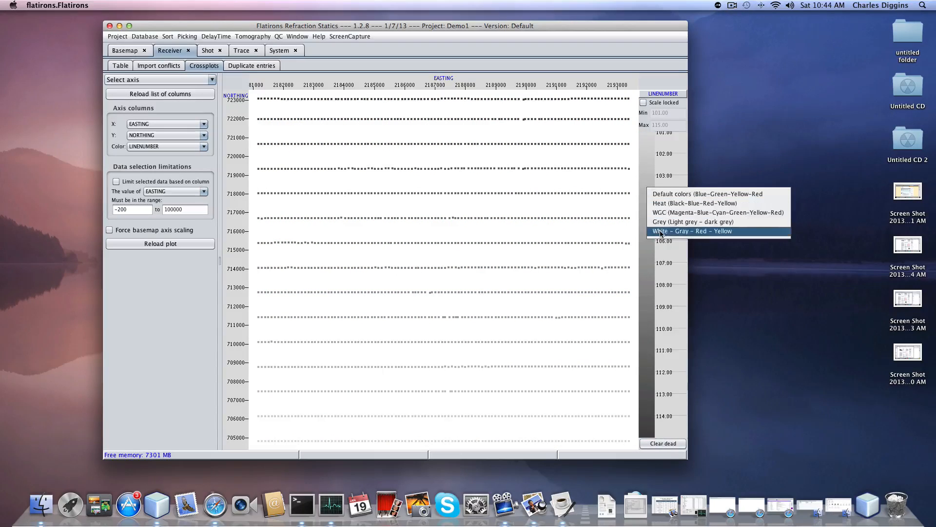
pyautogui.click(660, 232)
pyautogui.rightClick(649, 185)
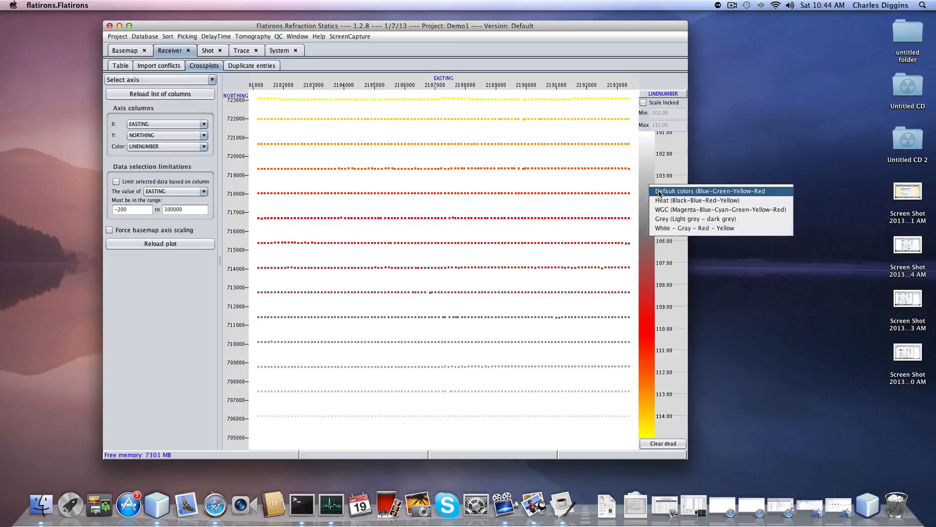
pyautogui.click(660, 194)
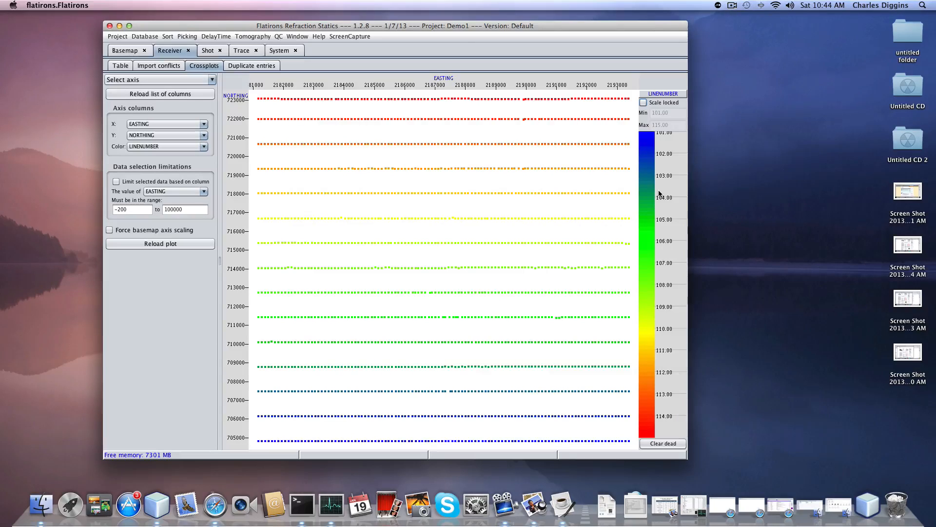
# - Open the column math dialog from the Receiver table and place it clear of the table's POINTNUMBER column
pyautogui.click(120, 66)
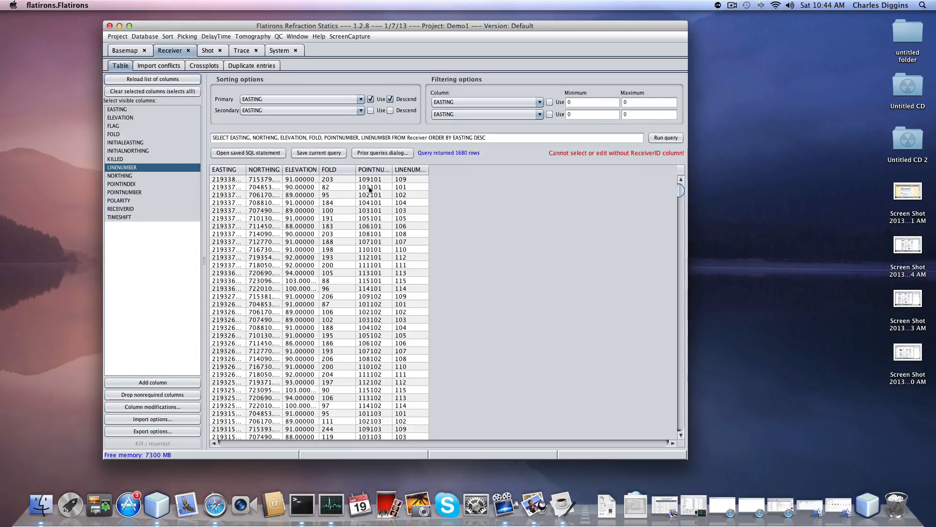
pyautogui.click(161, 407)
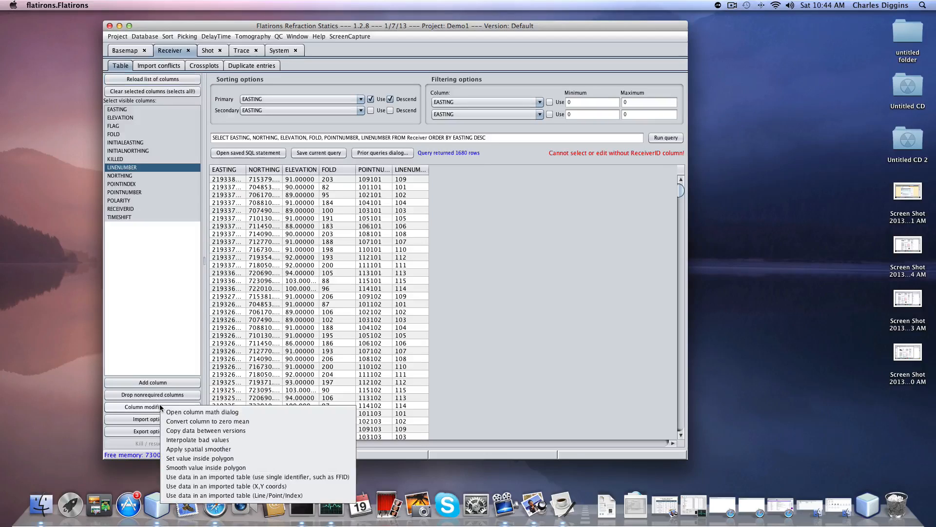
pyautogui.click(206, 412)
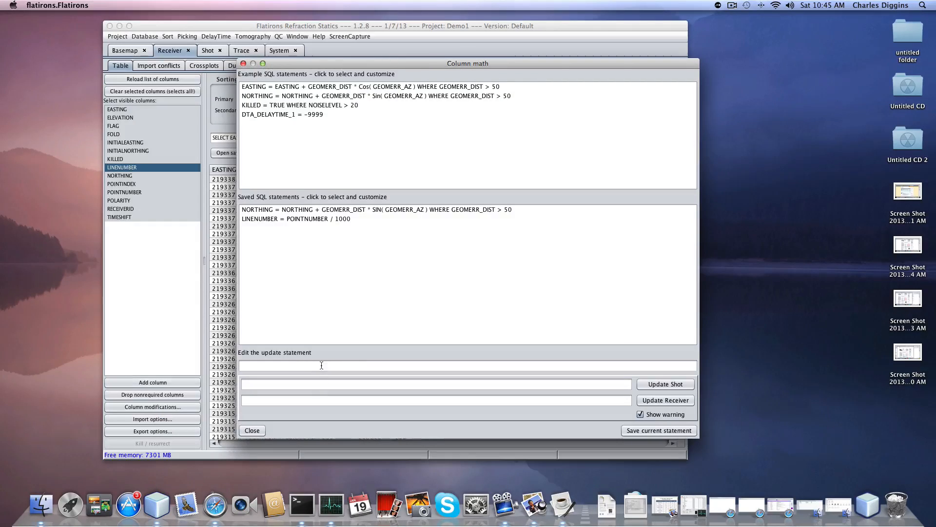
pyautogui.moveTo(365, 61); pyautogui.dragTo(545, 149)
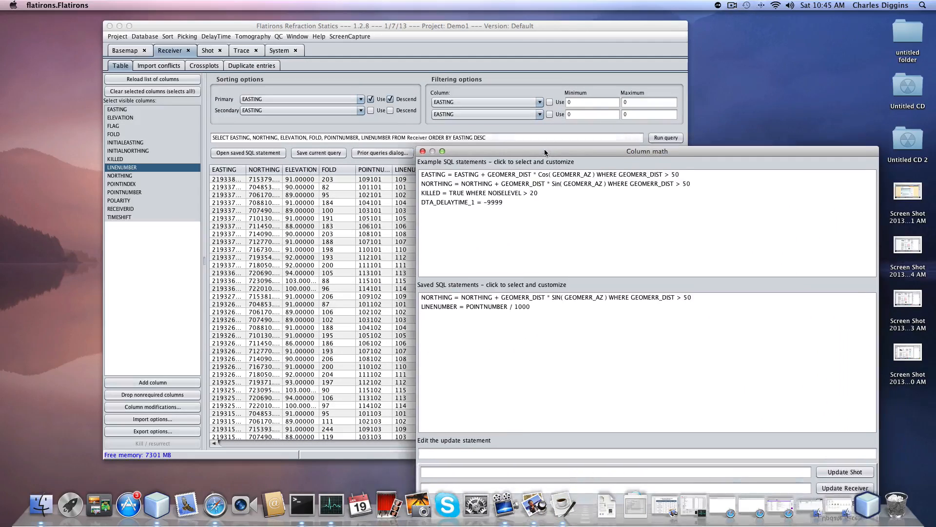
# - Enter the column math statement POINTNUMBER = POINTNUMBER - LINENUMBER * 1000 and save it
pyautogui.click(490, 455)
pyautogui.write('Poin')
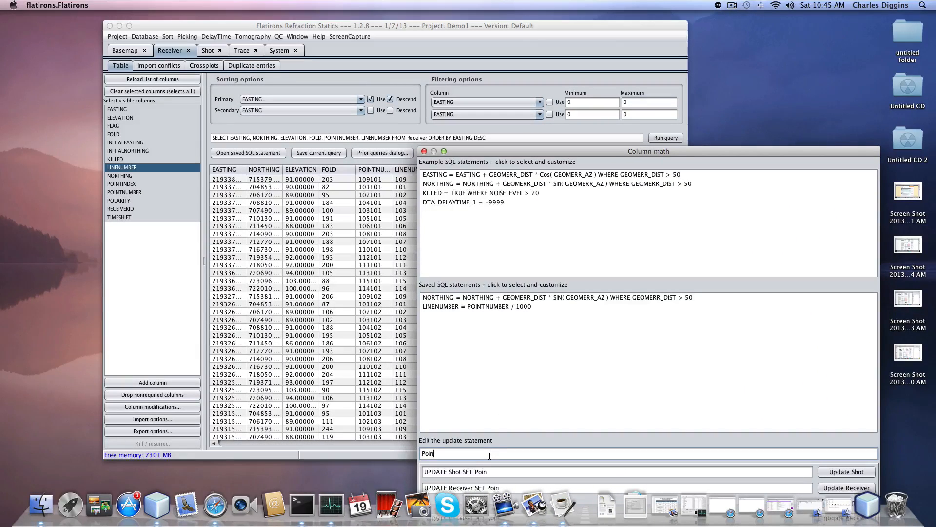
pyautogui.press('BackSpace')
pyautogui.press('BackSpace')
pyautogui.write('OIINT')
pyautogui.press('BackSpace')
pyautogui.press('BackSpace')
pyautogui.write('NTNUMBER = ')
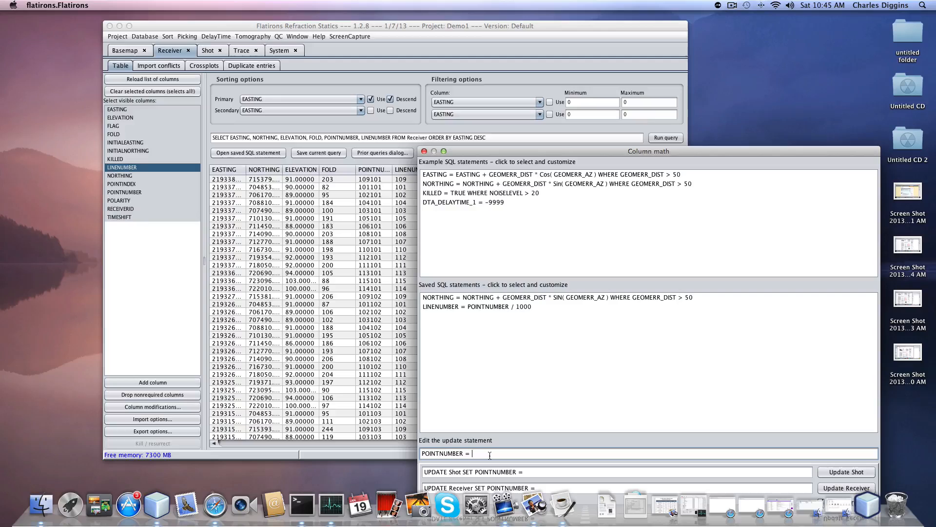
pyautogui.write('POINTNUMBER')
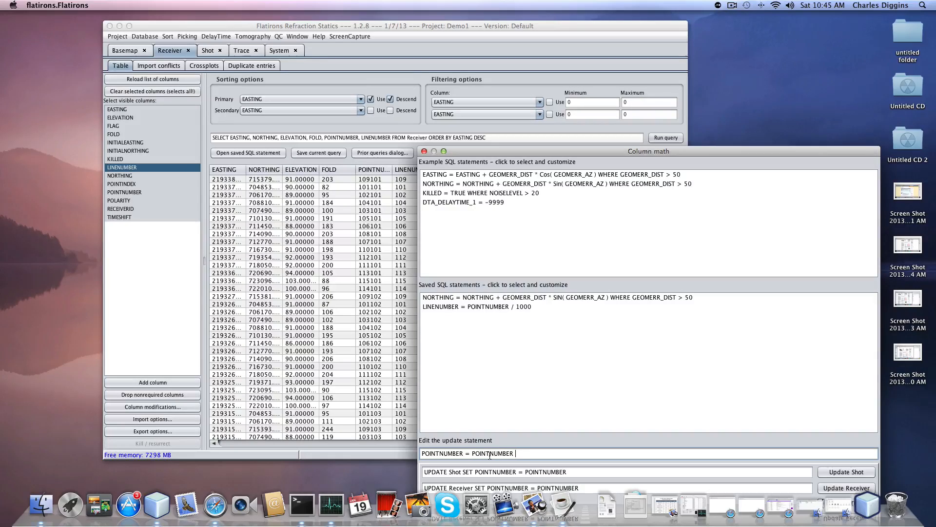
pyautogui.write(' - LINENUMBER ')
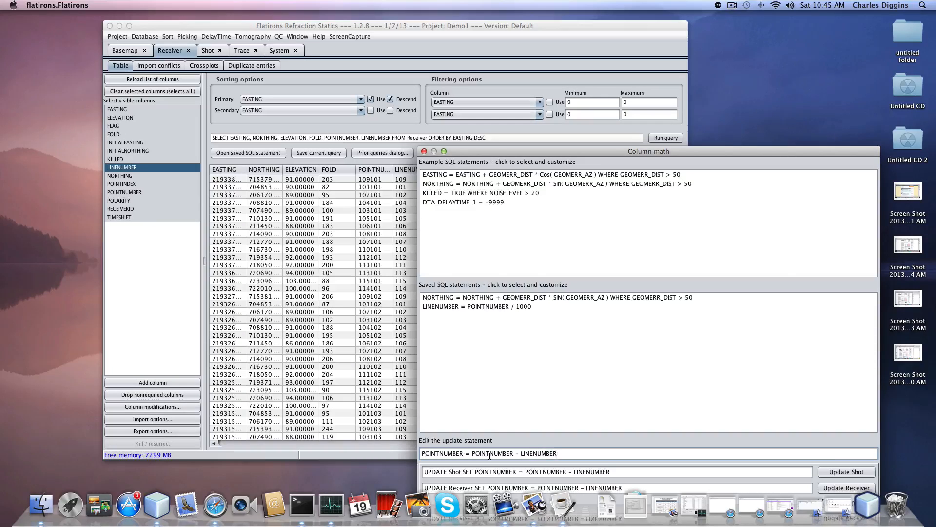
pyautogui.write('* 1000')
pyautogui.moveTo(681, 152); pyautogui.dragTo(712, 60)
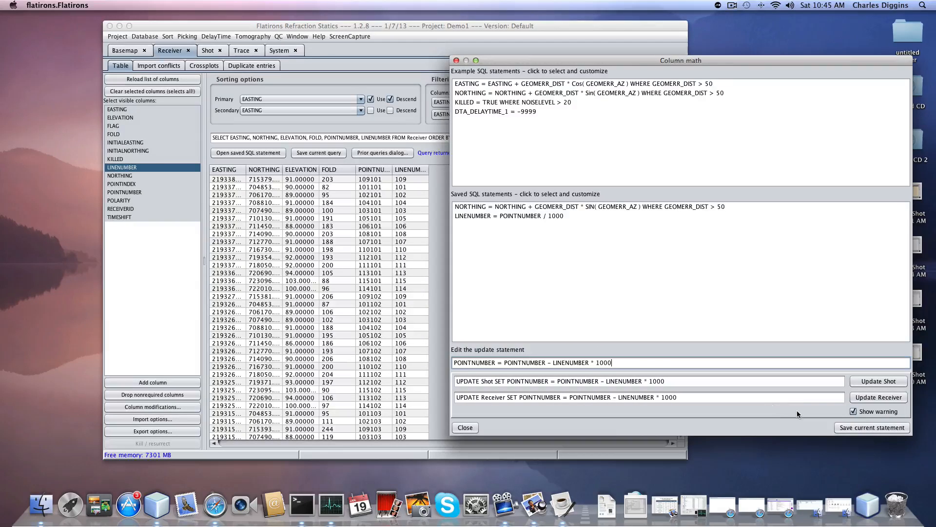
pyautogui.click(877, 430)
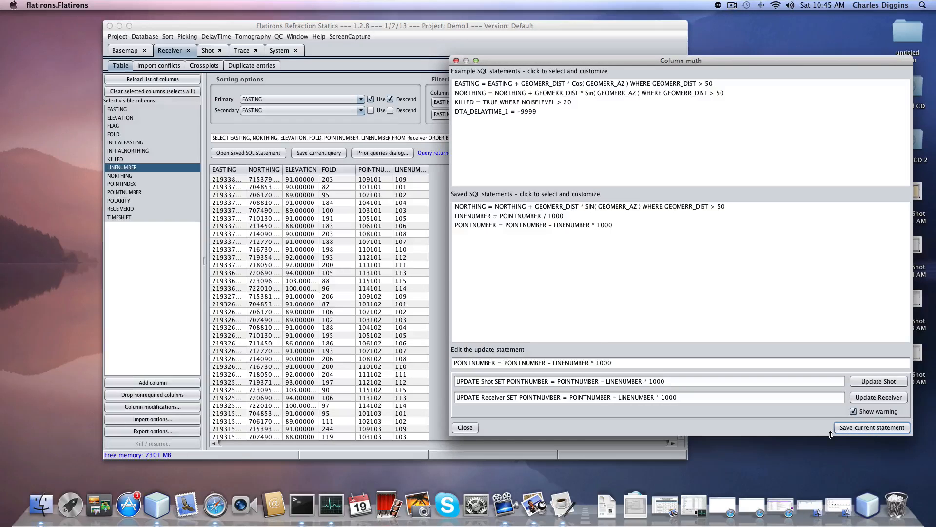
# - Apply the POINTNUMBER statement to both the Shot and Receiver tables, confirming each modification, and close the column math dialog
pyautogui.click(874, 382)
pyautogui.click(746, 266)
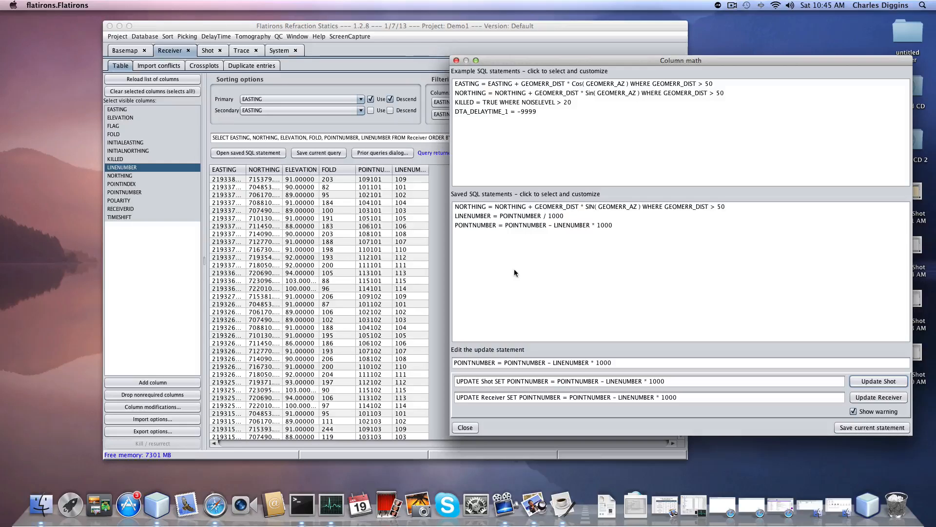
pyautogui.click(874, 399)
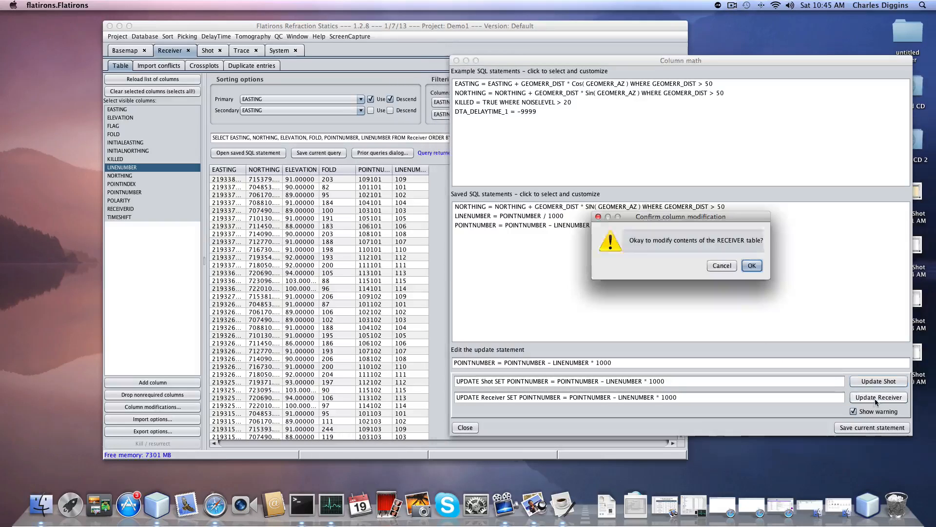
pyautogui.click(751, 266)
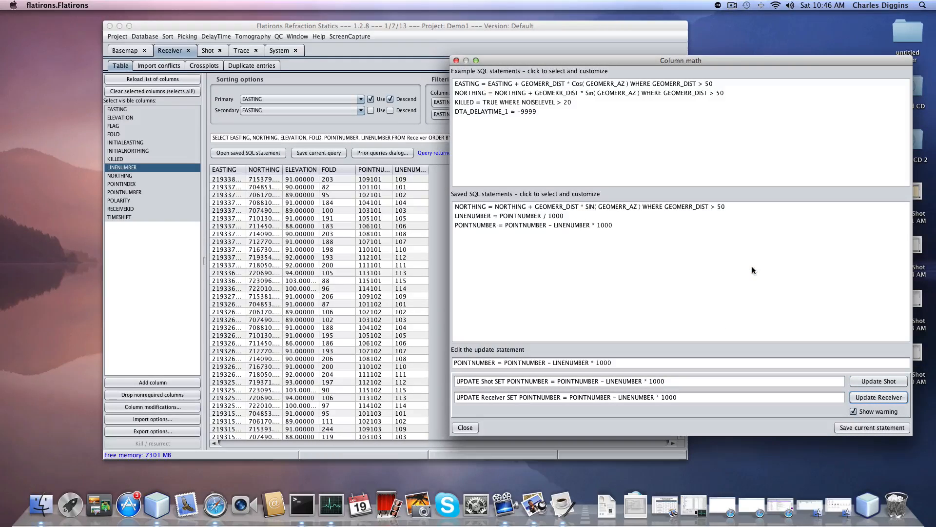
pyautogui.click(456, 61)
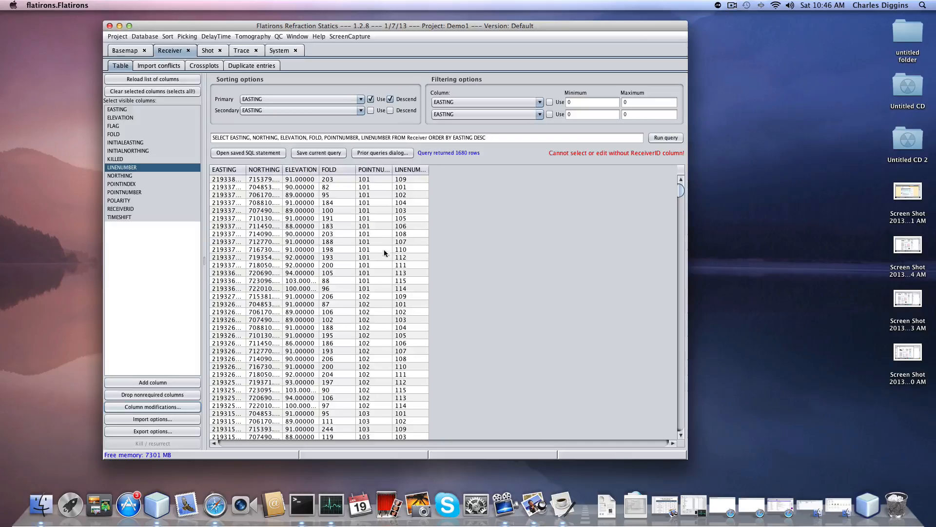
# - Color the receiver crossplot by POINTNUMBER and reload the plot
pyautogui.click(203, 66)
pyautogui.click(203, 147)
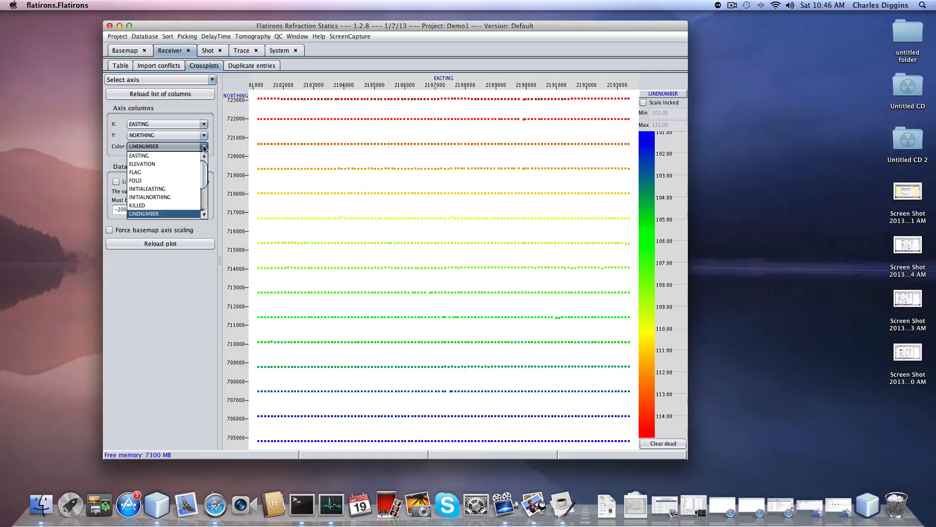
pyautogui.click(205, 215)
pyautogui.click(205, 215)
pyautogui.click(204, 216)
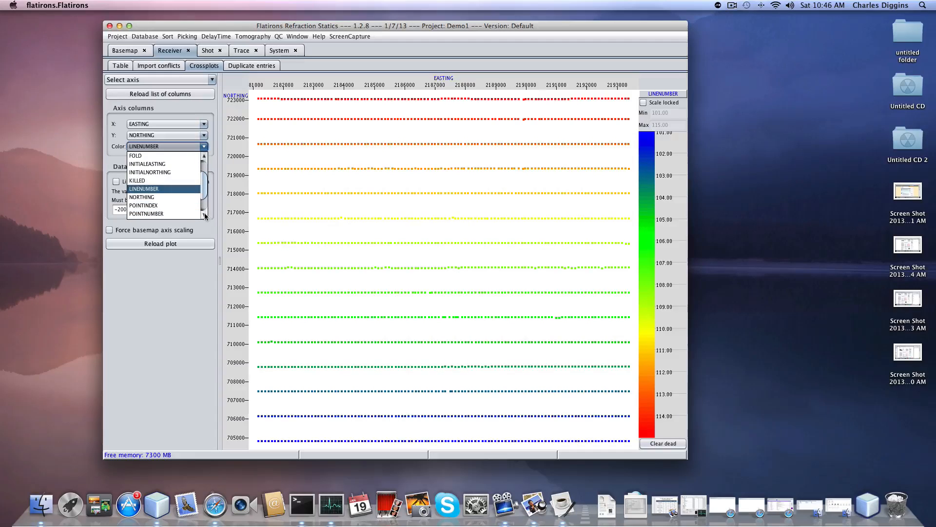
pyautogui.click(188, 214)
pyautogui.click(180, 244)
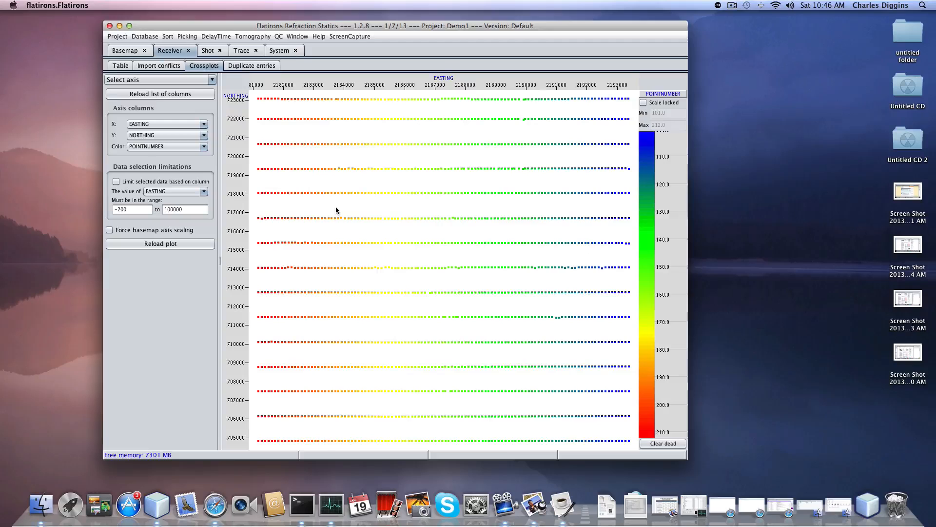
# - Query all records of the Shot table to check its LINENUMBER and POINTNUMBER values
pyautogui.click(210, 51)
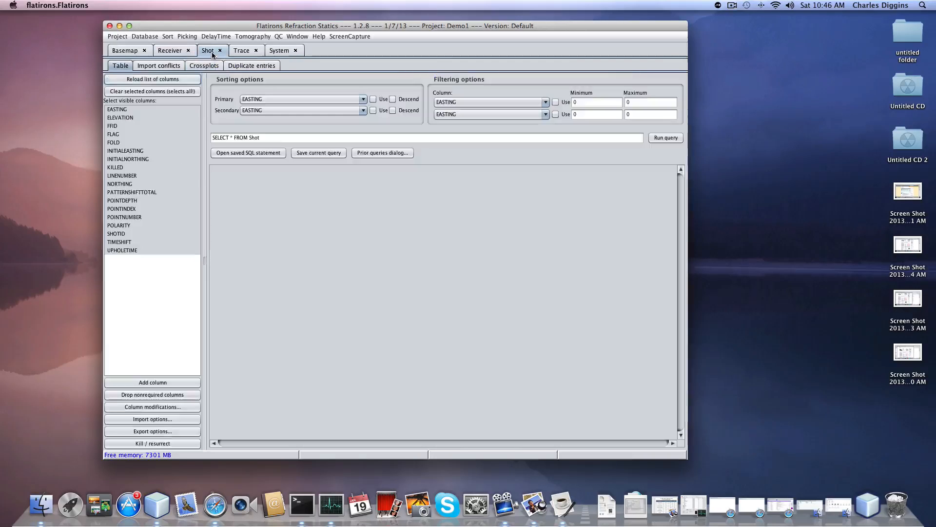
pyautogui.click(666, 139)
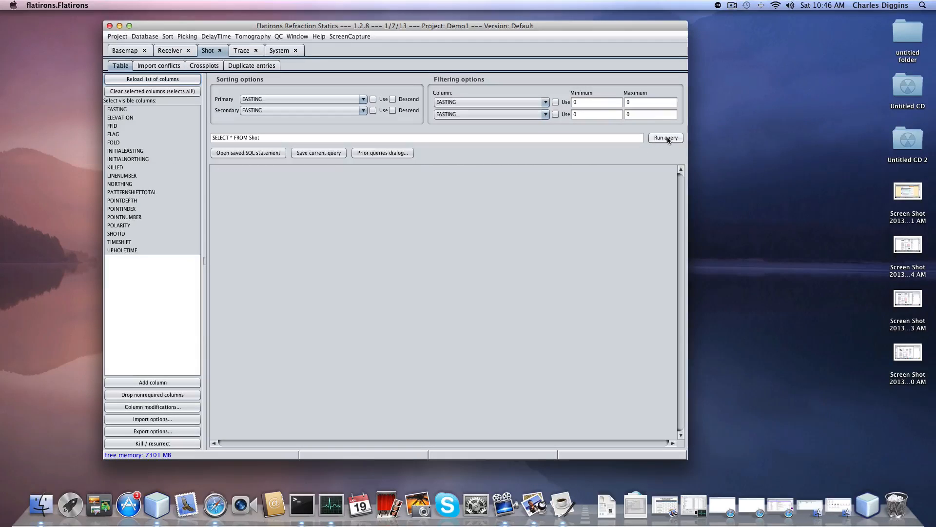
pyautogui.click(666, 138)
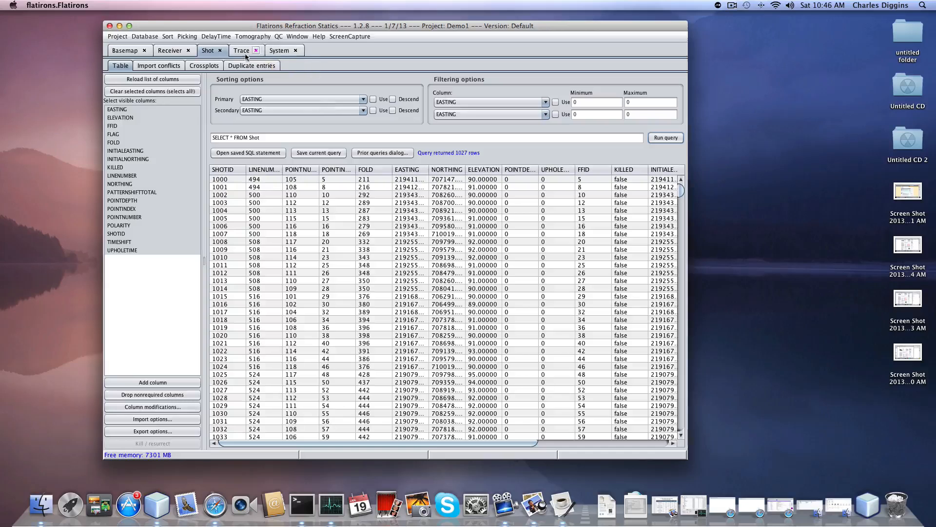
# - Open the Shot table's crossplot and set its Y axis to NORTHING
pyautogui.click(205, 65)
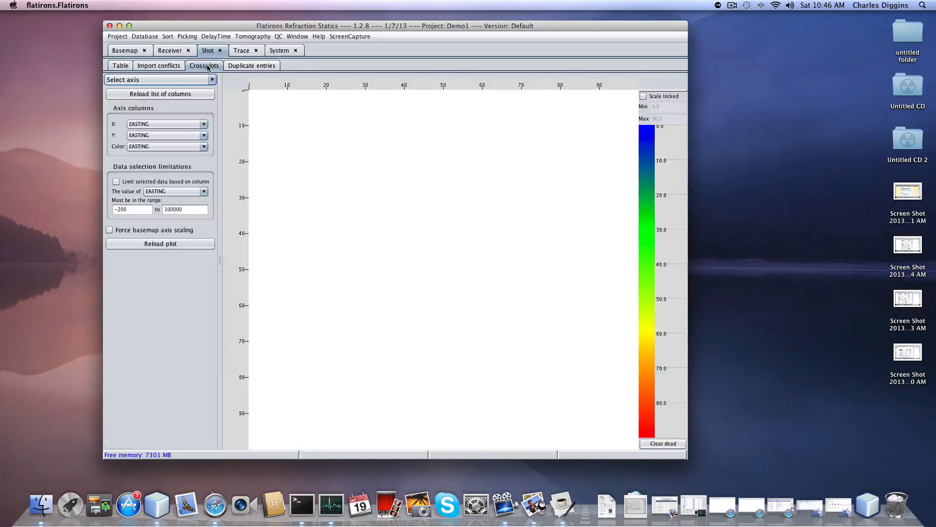
pyautogui.click(204, 135)
pyautogui.click(204, 198)
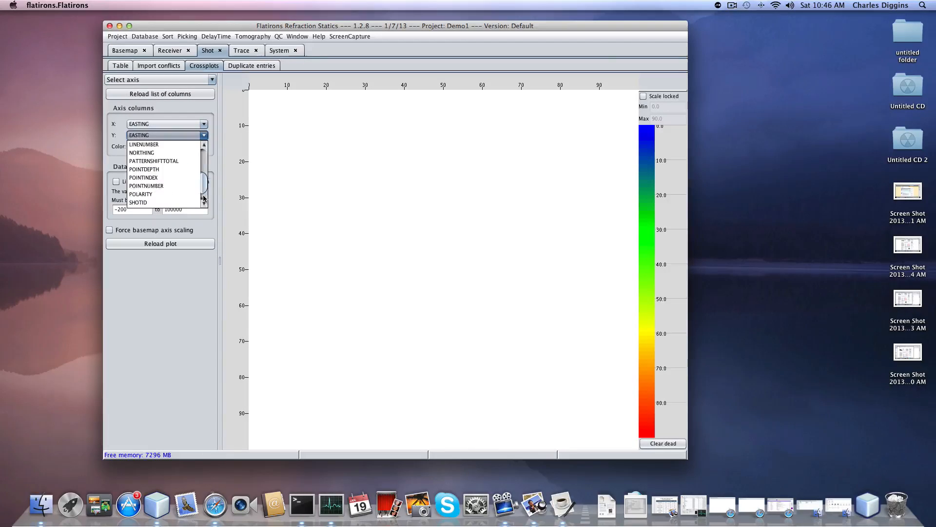
pyautogui.click(151, 153)
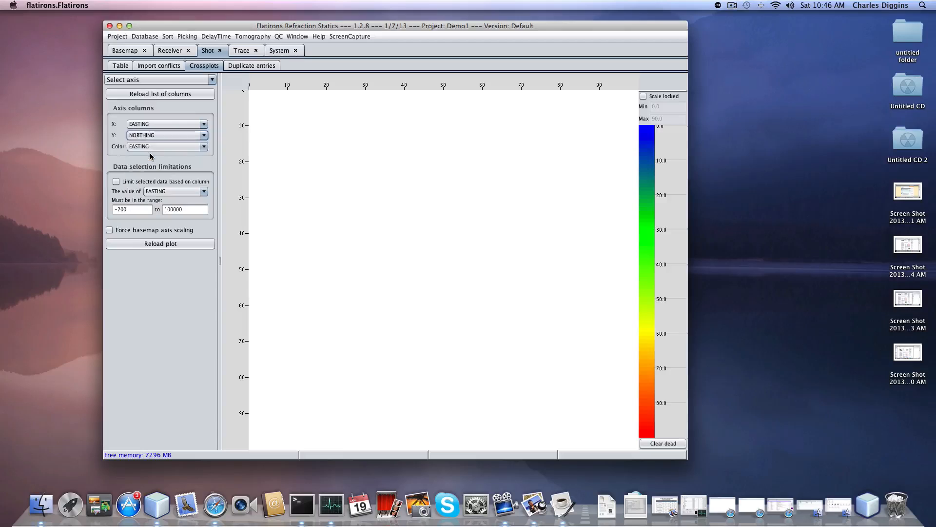
# - Color the shot crossplot by LINENUMBER and reload the plot
pyautogui.click(203, 146)
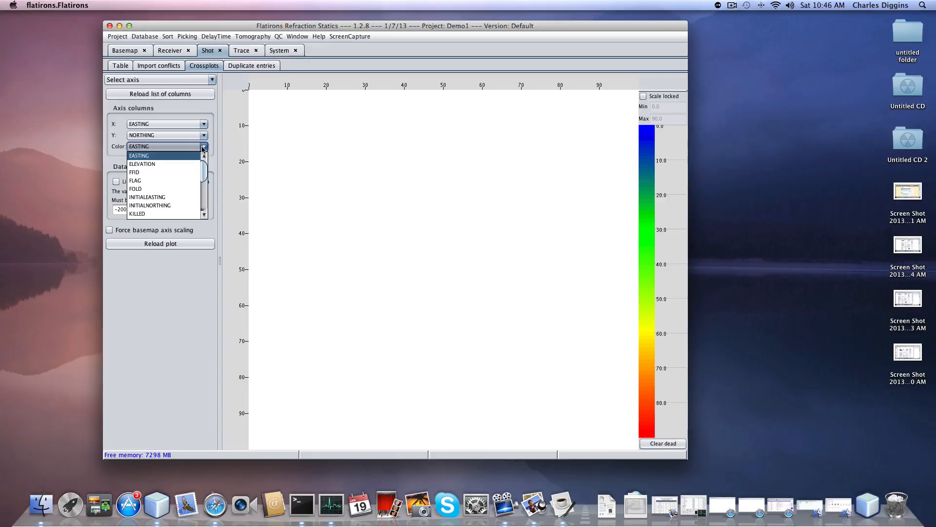
pyautogui.click(203, 215)
pyautogui.click(204, 214)
pyautogui.click(204, 214)
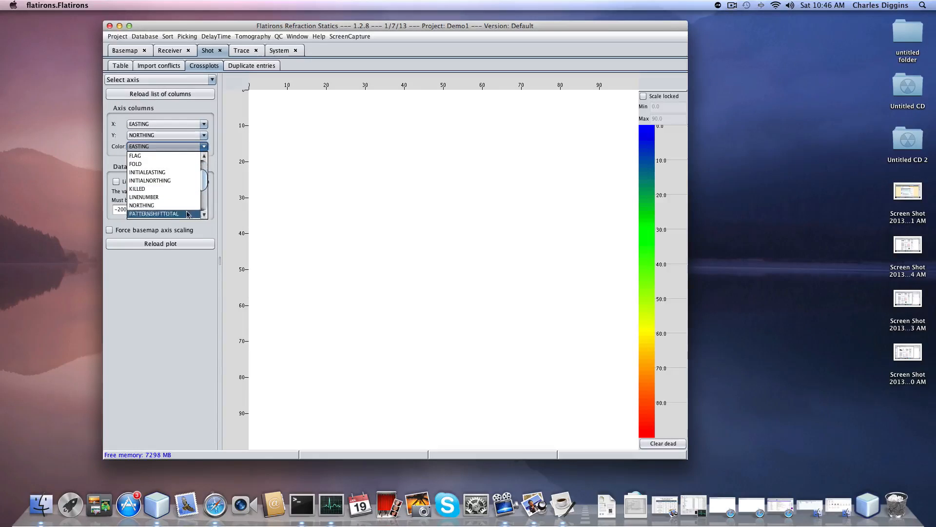
pyautogui.click(166, 197)
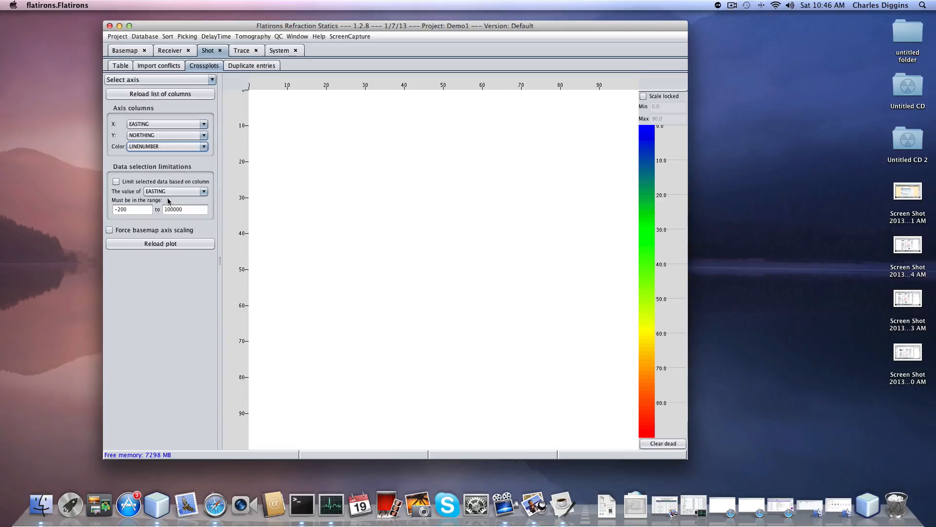
pyautogui.click(192, 244)
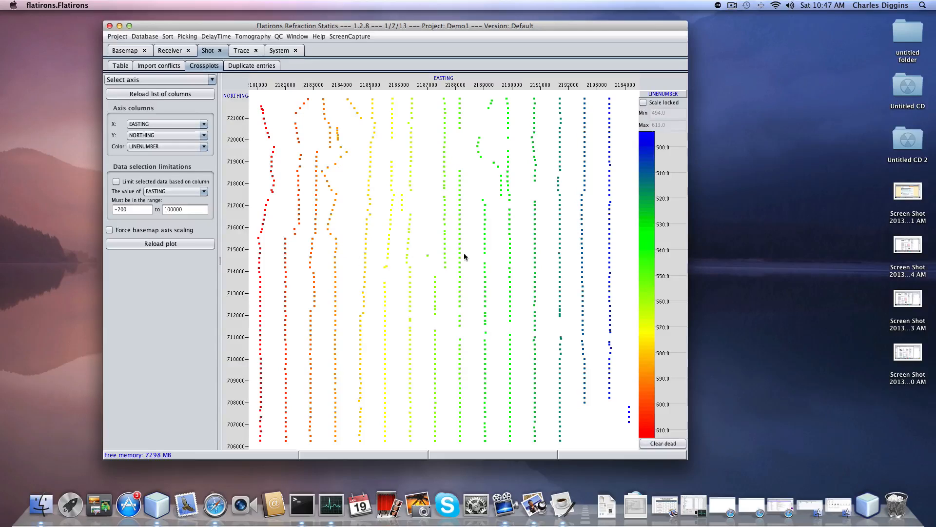
# - Hide the shots in the LINENUMBER color bands around 530 and 520, and clear the hidden bands to restore all shots
pyautogui.click(650, 216)
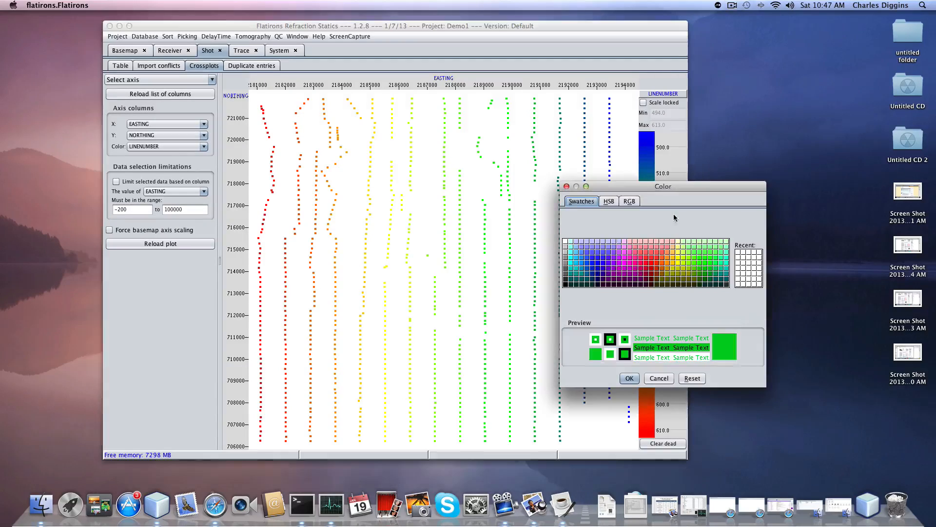
pyautogui.click(660, 378)
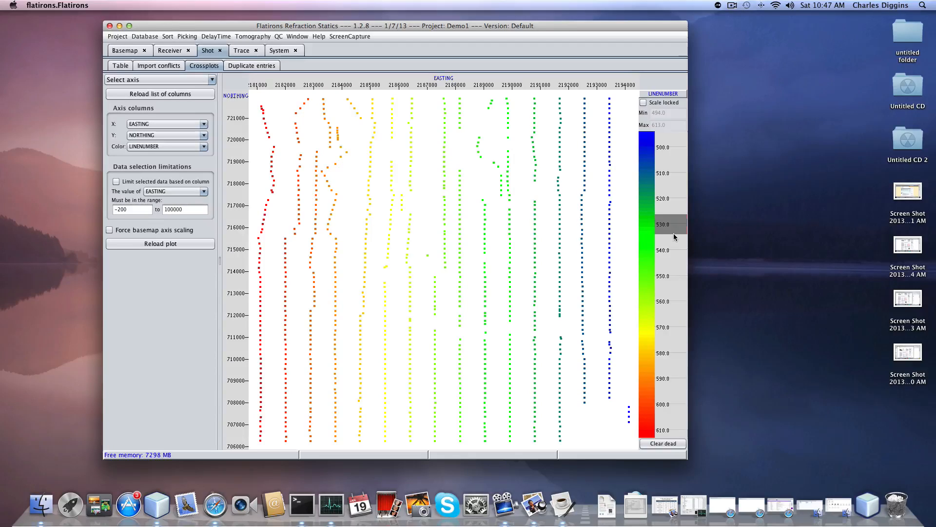
pyautogui.click(674, 232)
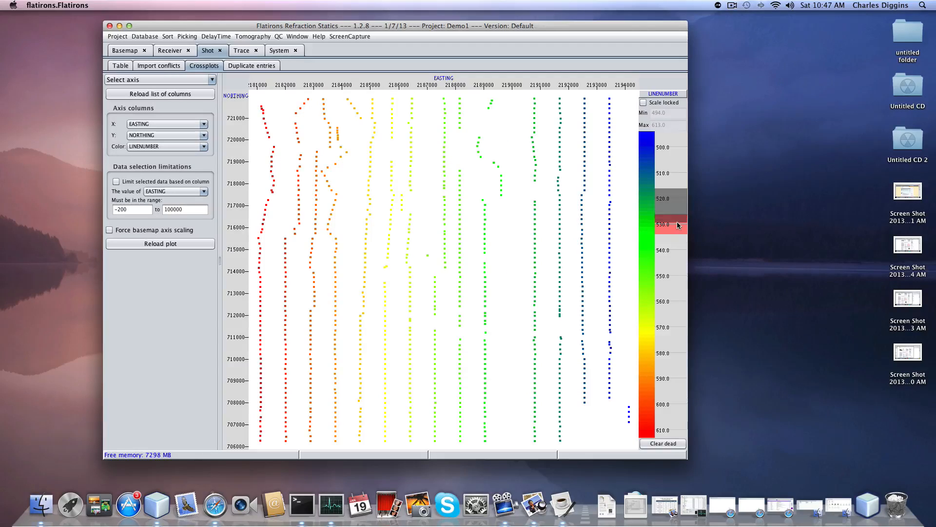
pyautogui.click(677, 223)
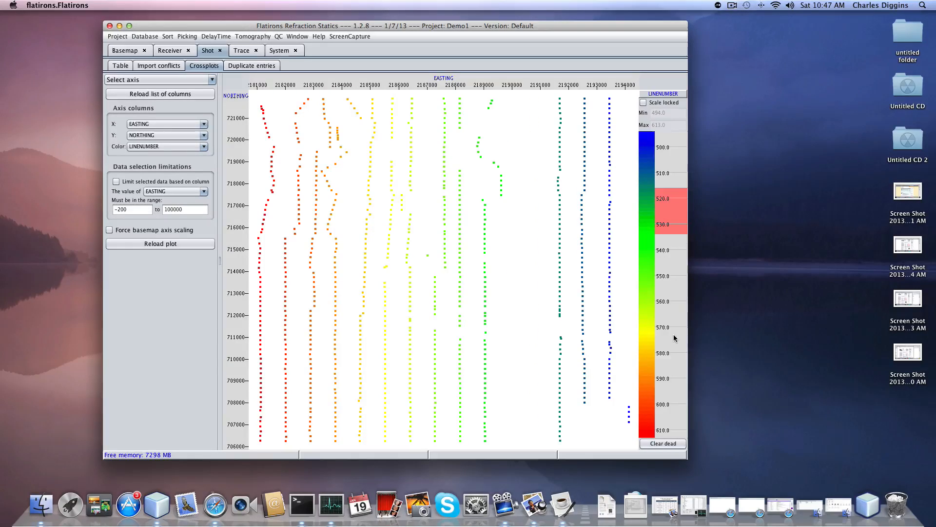
pyautogui.click(668, 446)
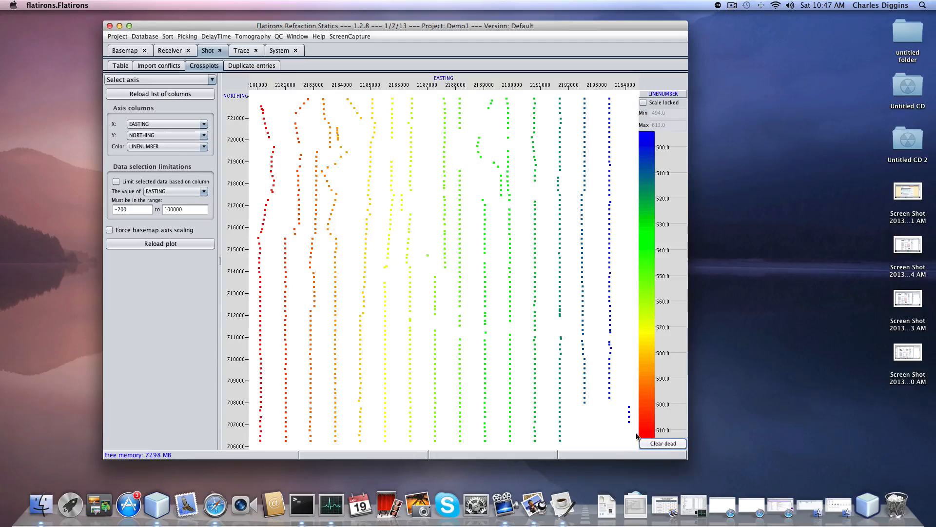
# - Examine the trace records in the Trace table
pyautogui.click(241, 52)
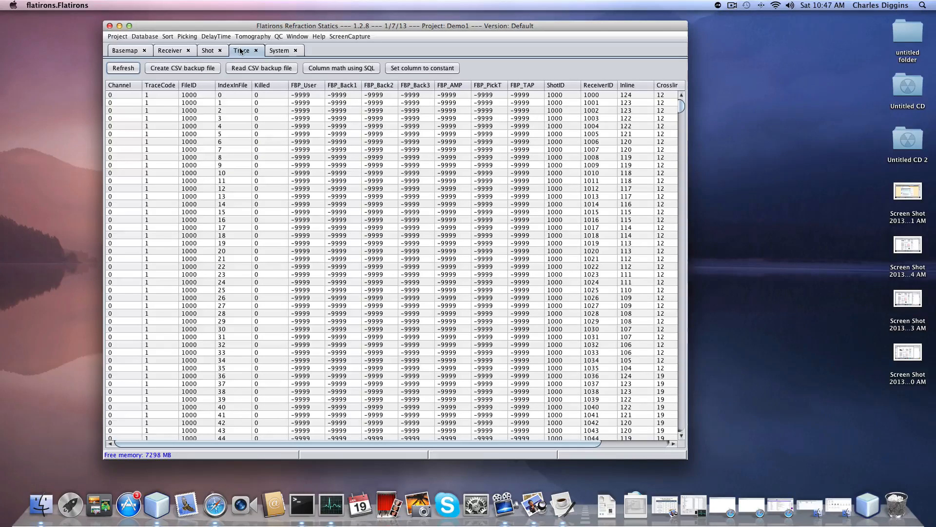
pyautogui.click(240, 51)
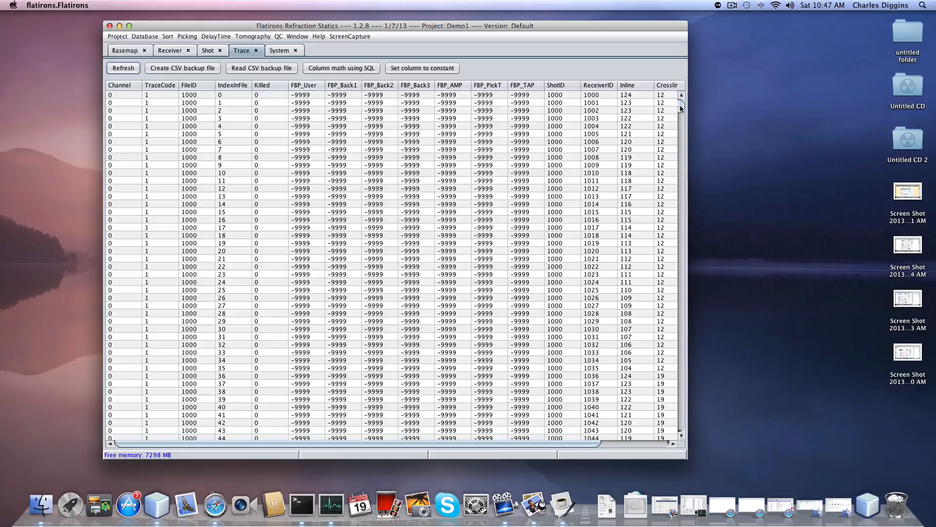
pyautogui.moveTo(681, 109)
pyautogui.mouseDown()
pyautogui.moveTo(689, 329)
pyautogui.moveTo(671, 98)
pyautogui.moveTo(692, 263)
pyautogui.moveTo(693, 396)
pyautogui.moveTo(681, 393)
pyautogui.moveTo(675, 100)
pyautogui.mouseUp()
# - Close the Receiver, Shot and Trace table views, keeping the basemap and System view open
pyautogui.click(188, 50)
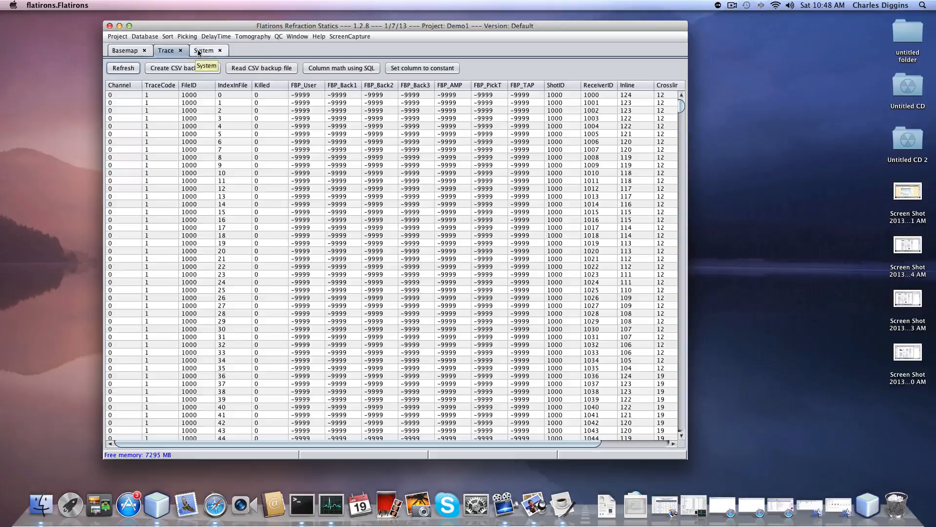
pyautogui.click(177, 50)
pyautogui.click(180, 51)
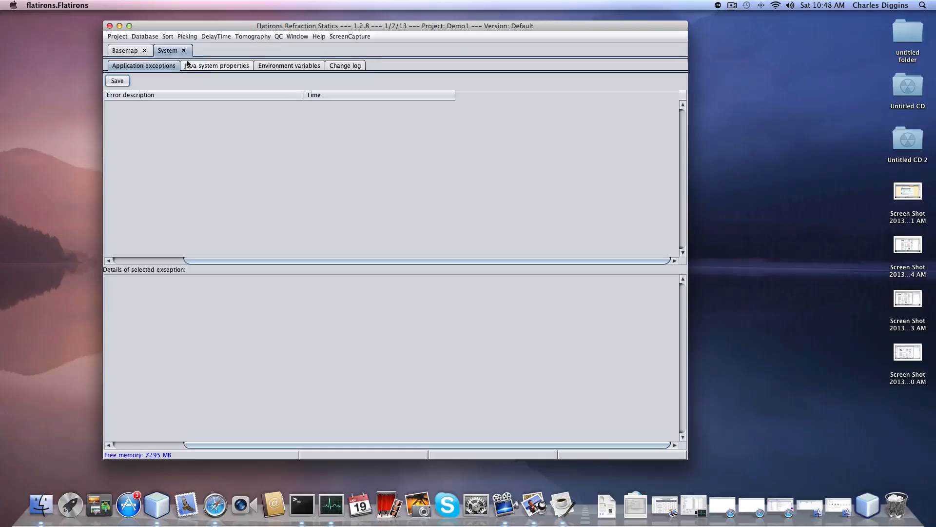
# - Reopen the Shot, Receiver and Trace tables from the project database
pyautogui.click(156, 37)
pyautogui.click(152, 91)
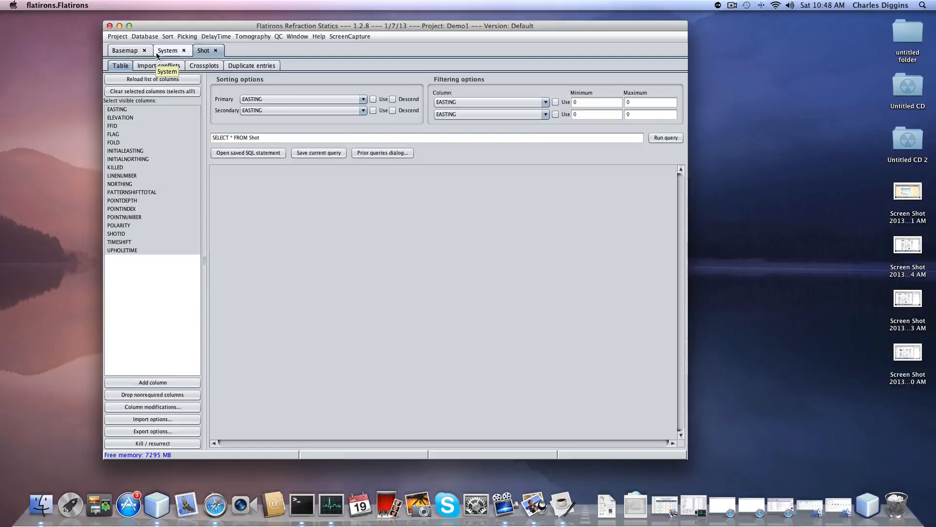
pyautogui.click(149, 38)
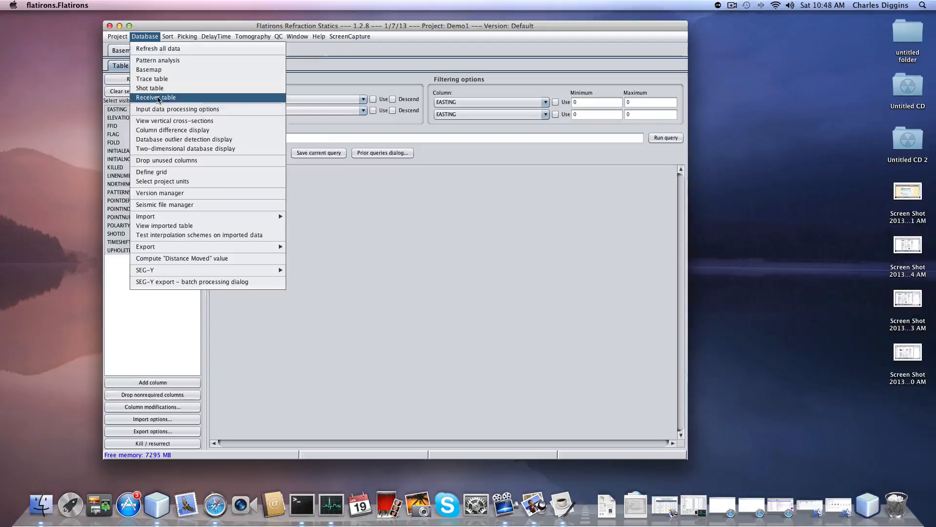
pyautogui.click(156, 97)
pyautogui.click(145, 37)
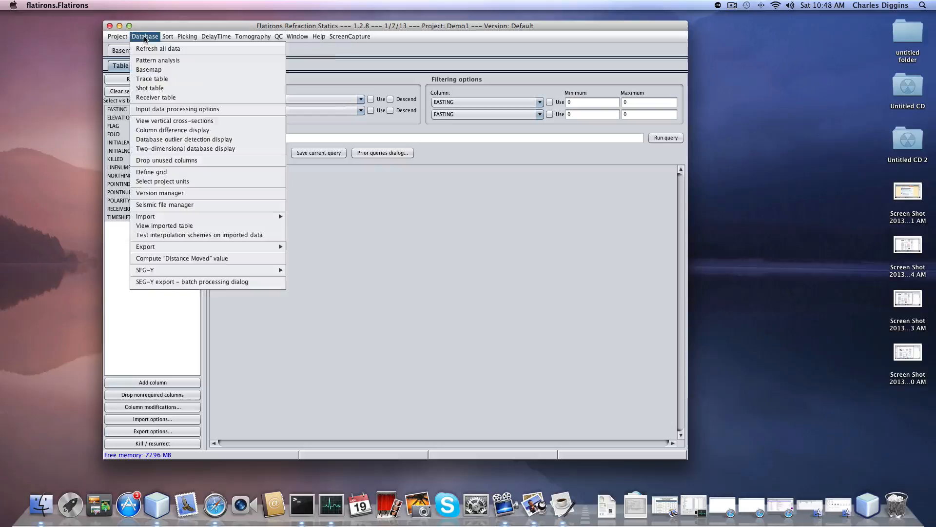
pyautogui.click(152, 79)
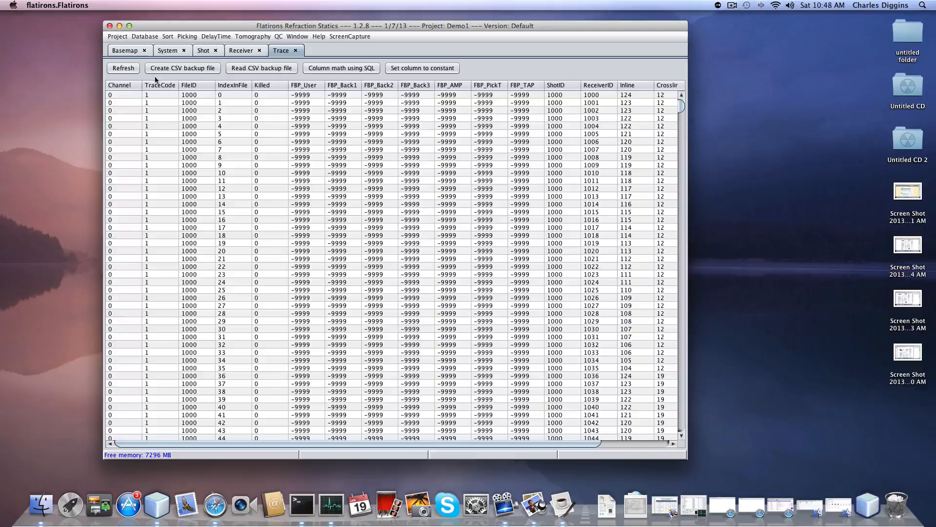